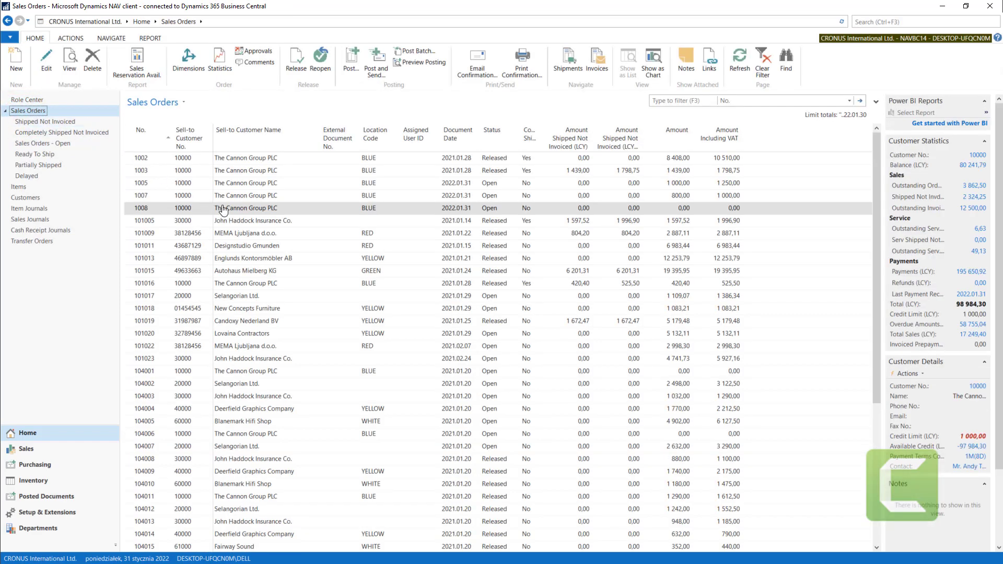
# - Open The Cannon Group PLC's zero-amount sales order, check its External Document No. field, and close the order
pyautogui.doubleClick(222, 208)
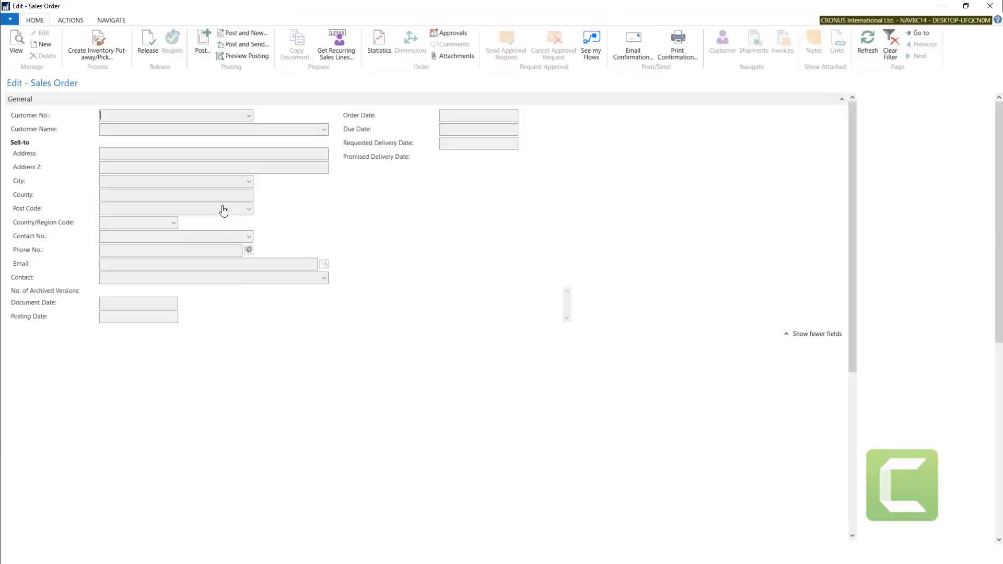
pyautogui.click(450, 171)
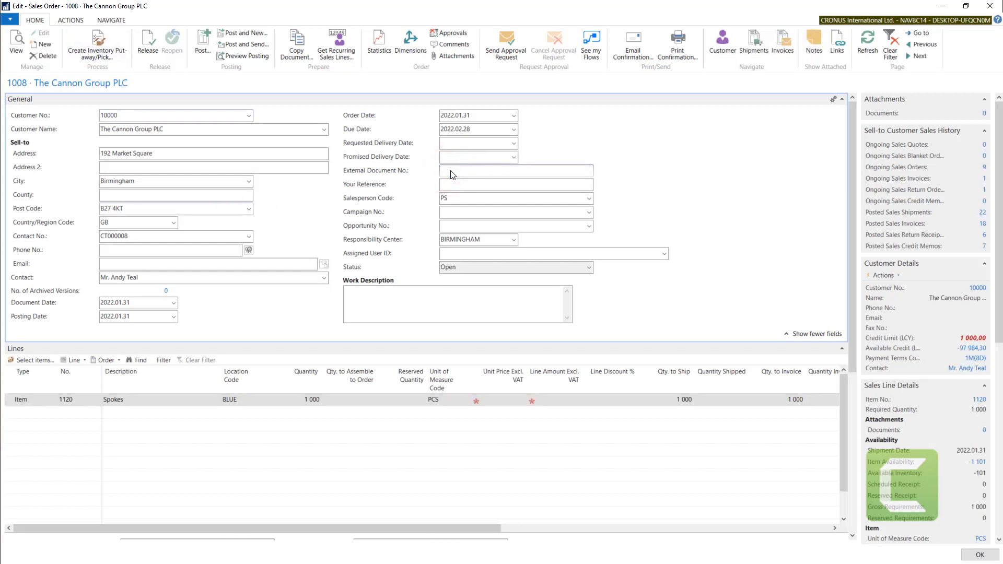
pyautogui.click(362, 170)
pyautogui.click(487, 172)
pyautogui.click(989, 6)
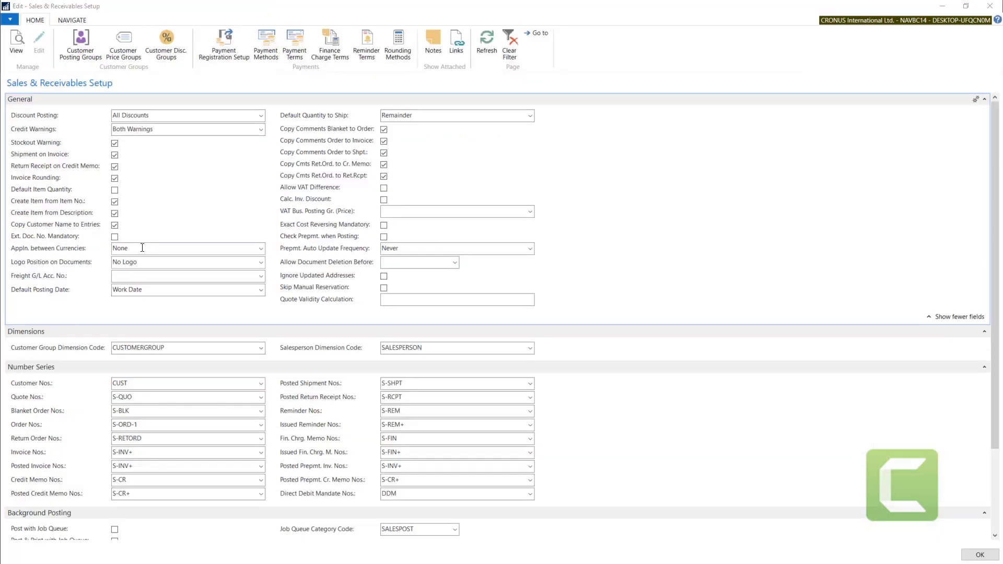
# - Review the available options for Appln. between Currencies in Sales & Receivables Setup, leaving None selected
pyautogui.click(142, 248)
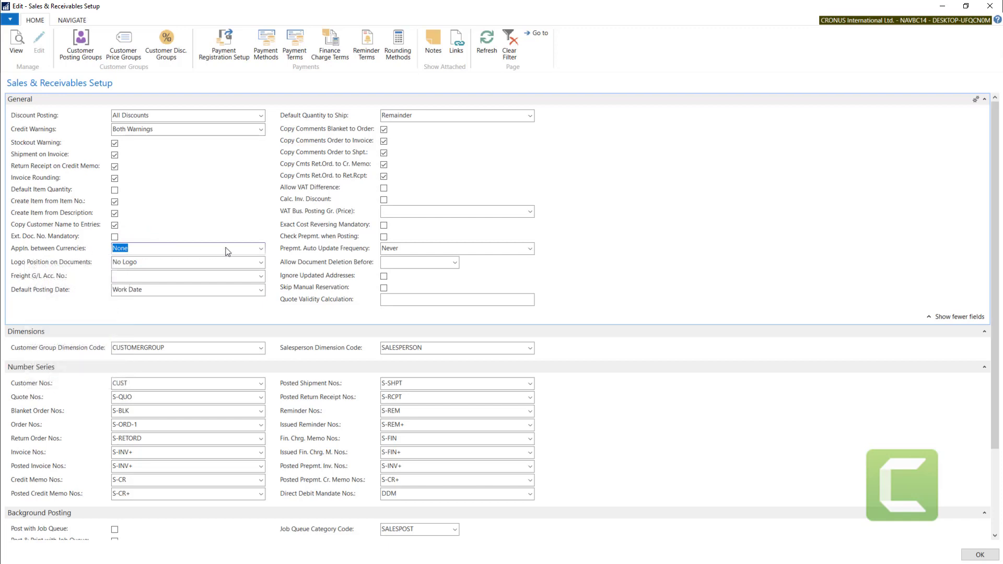
pyautogui.click(260, 249)
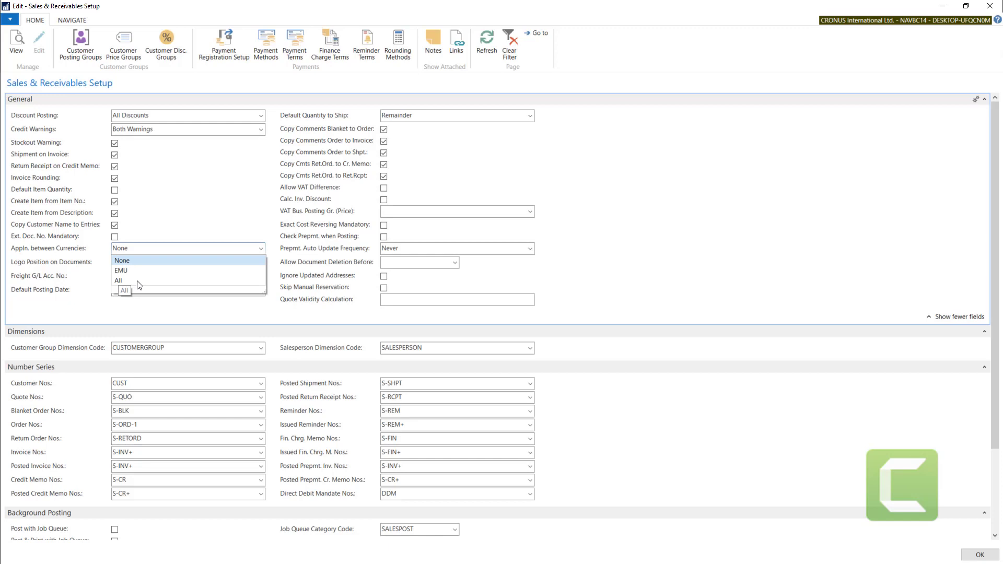
pyautogui.click(134, 249)
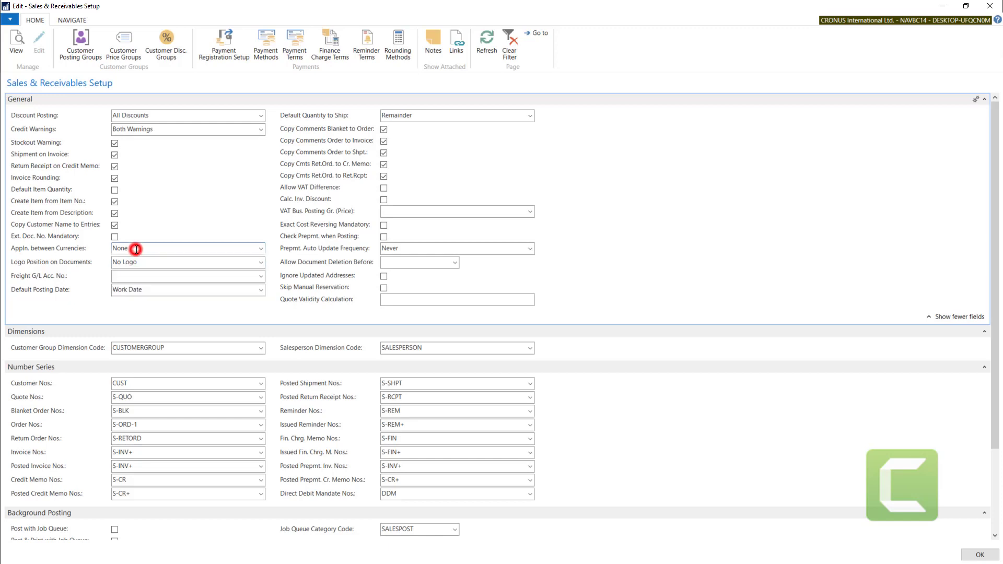
# - Check the Logo Position on Documents setting and close Sales & Receivables Setup
pyautogui.click(72, 262)
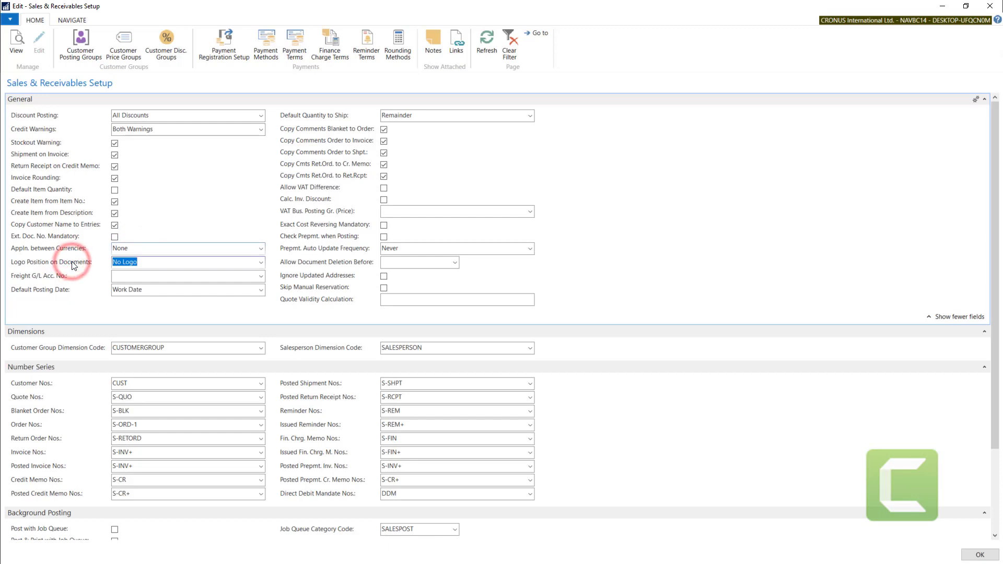
pyautogui.click(195, 265)
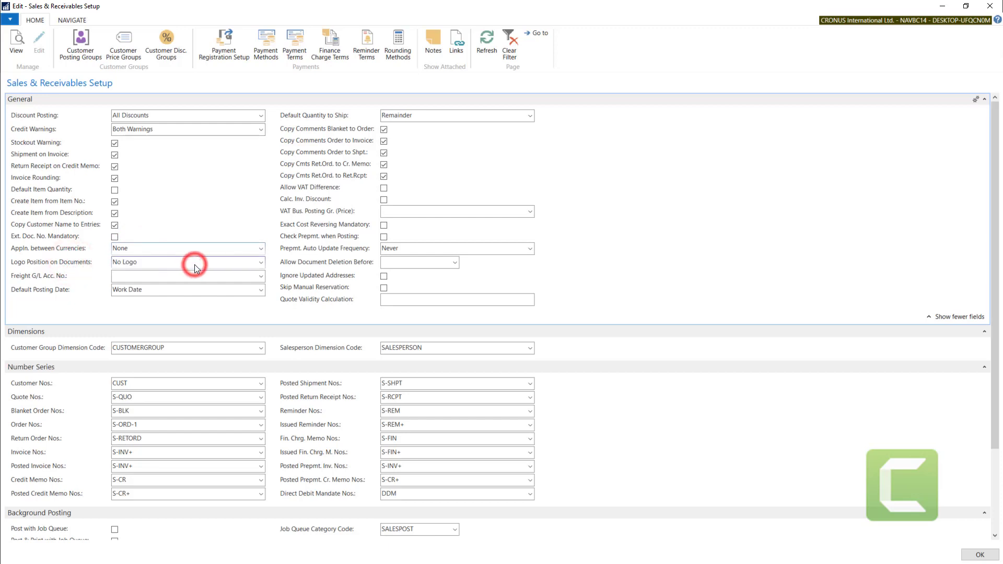
pyautogui.click(146, 266)
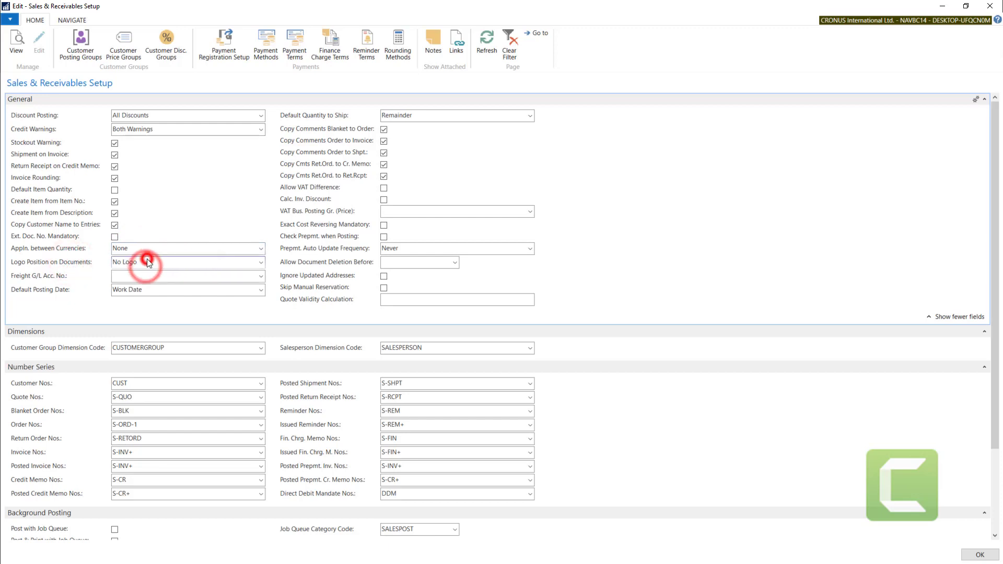
pyautogui.click(830, 259)
pyautogui.press('Escape')
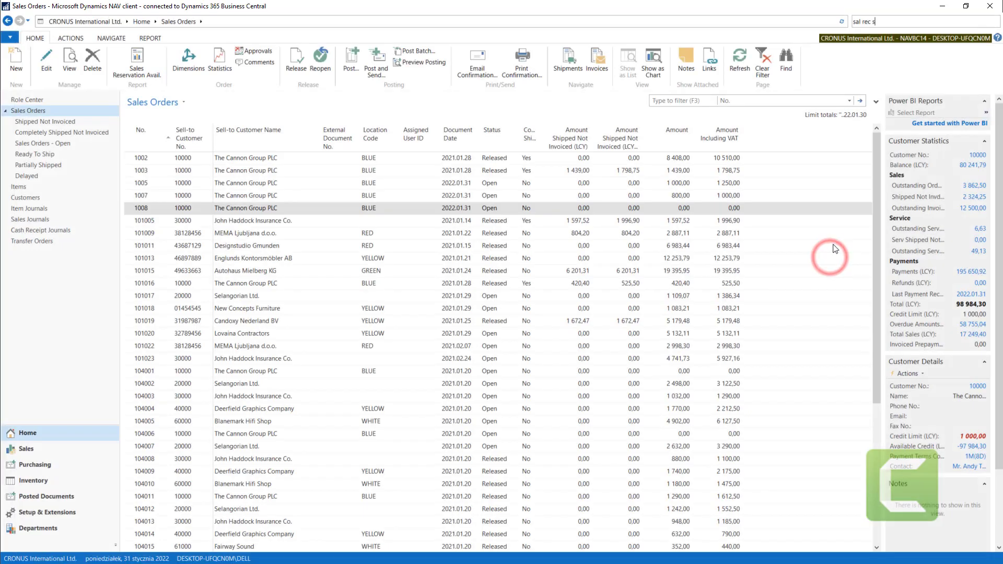
# - Search for "com inf", open Company Information, inspect the company logo picture, and close the page
pyautogui.click(889, 23)
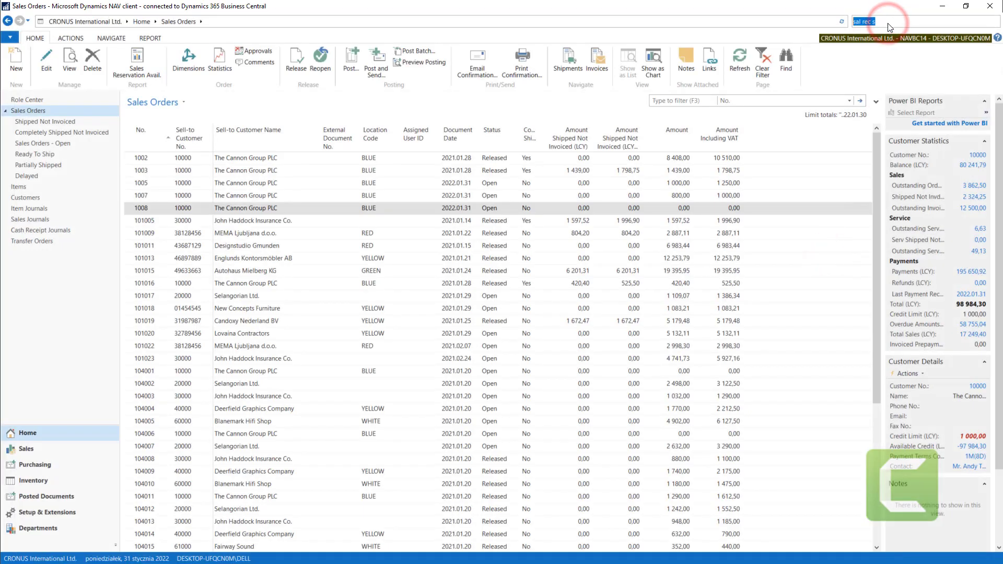
pyautogui.write('com inf')
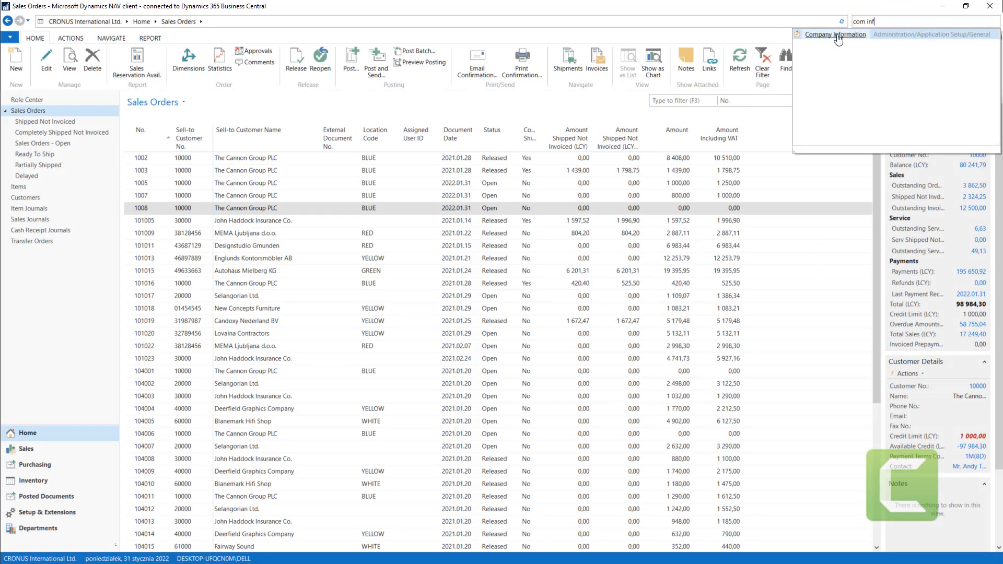
pyautogui.click(836, 35)
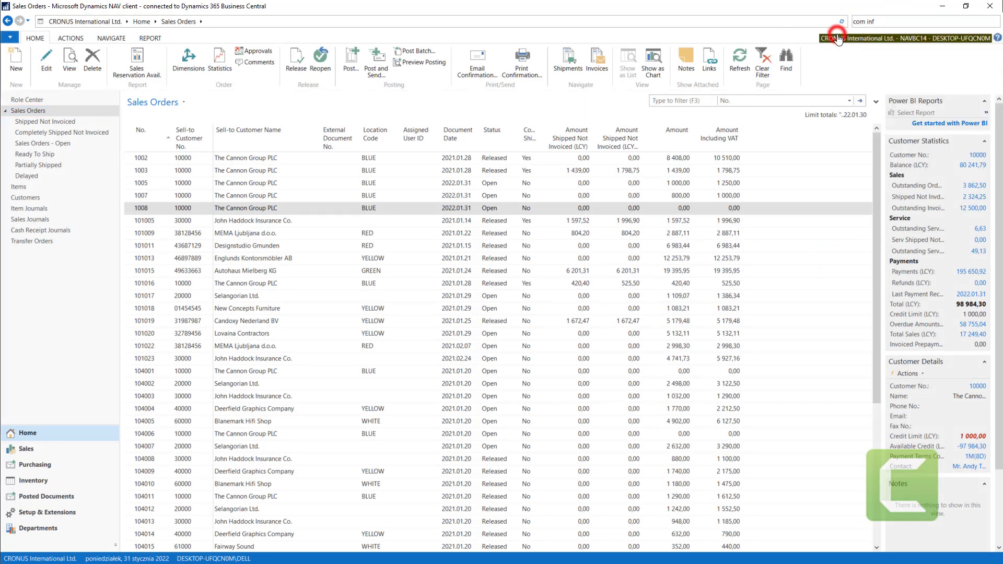
pyautogui.click(782, 209)
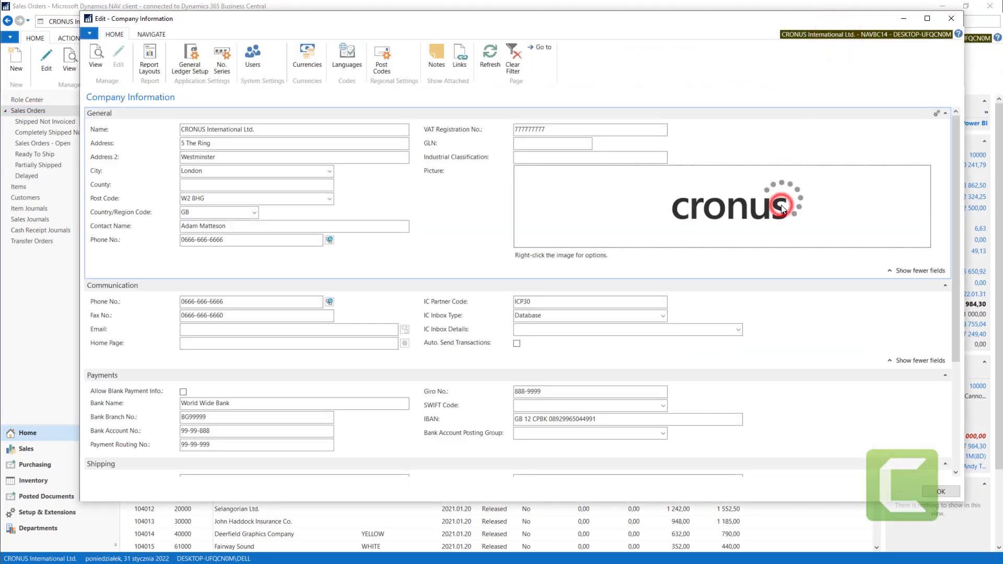
pyautogui.click(951, 19)
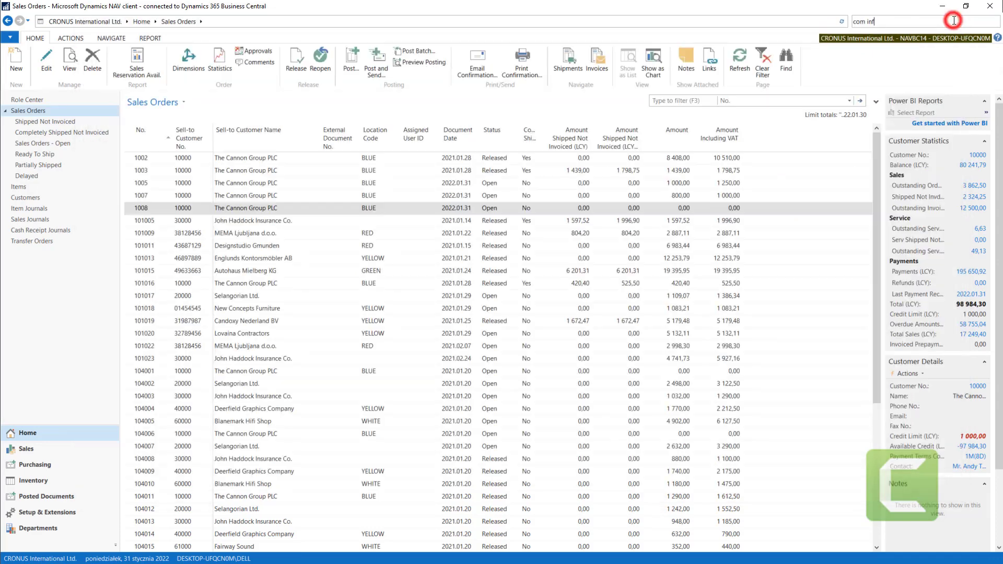
# - Search for "sal rec s" and open Sales & Receivables Setup
pyautogui.click(903, 22)
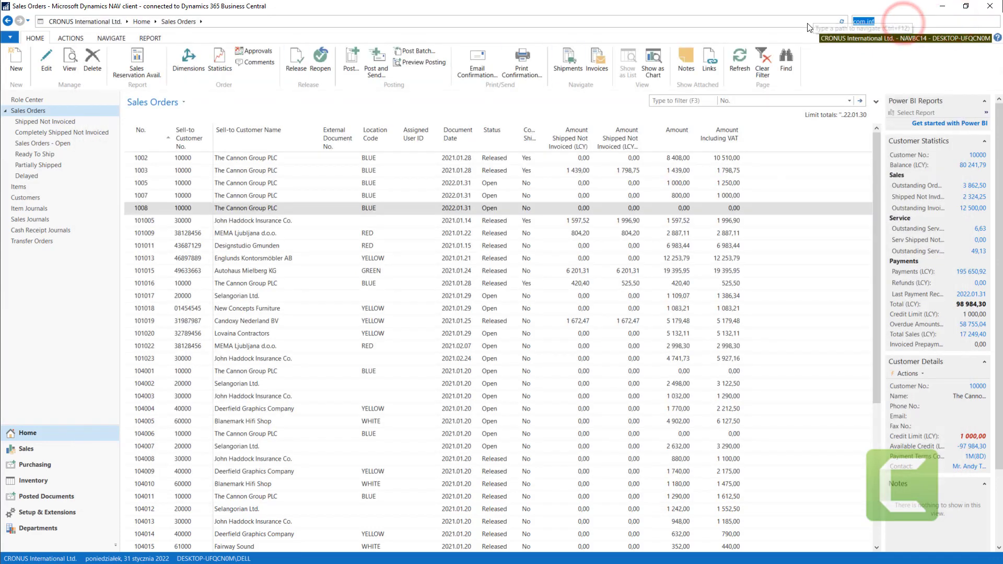
pyautogui.write('sal')
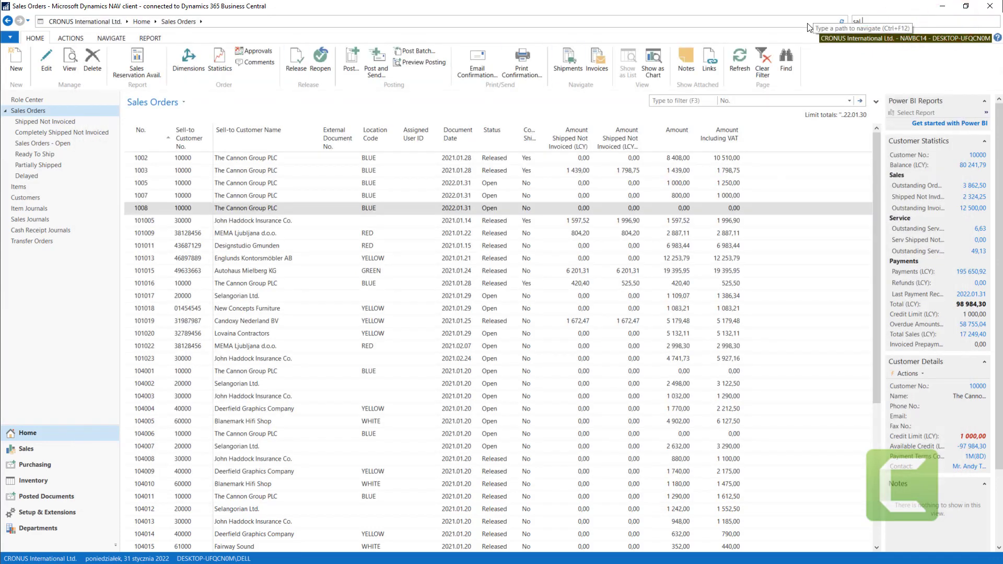
pyautogui.write(' rec s')
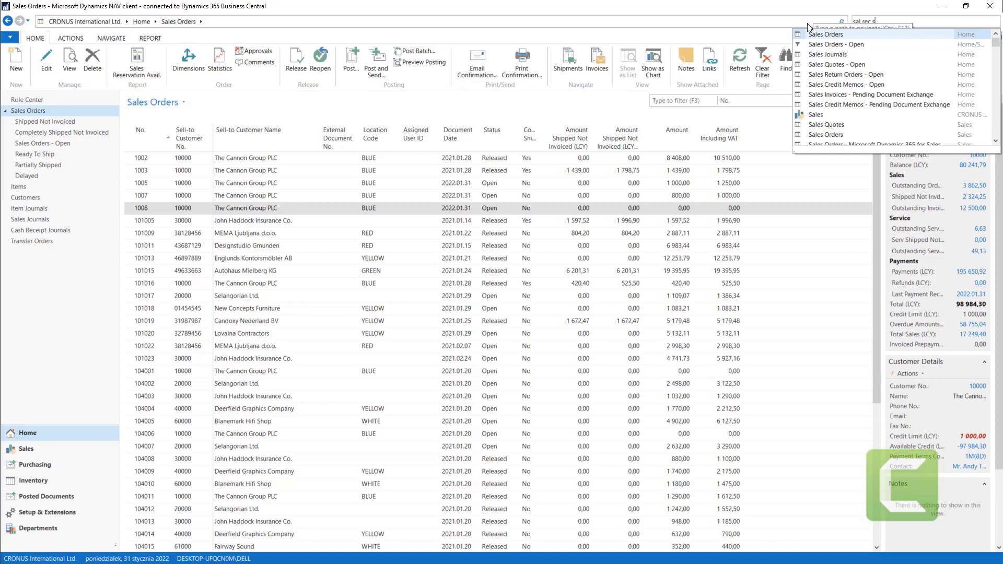
pyautogui.click(839, 50)
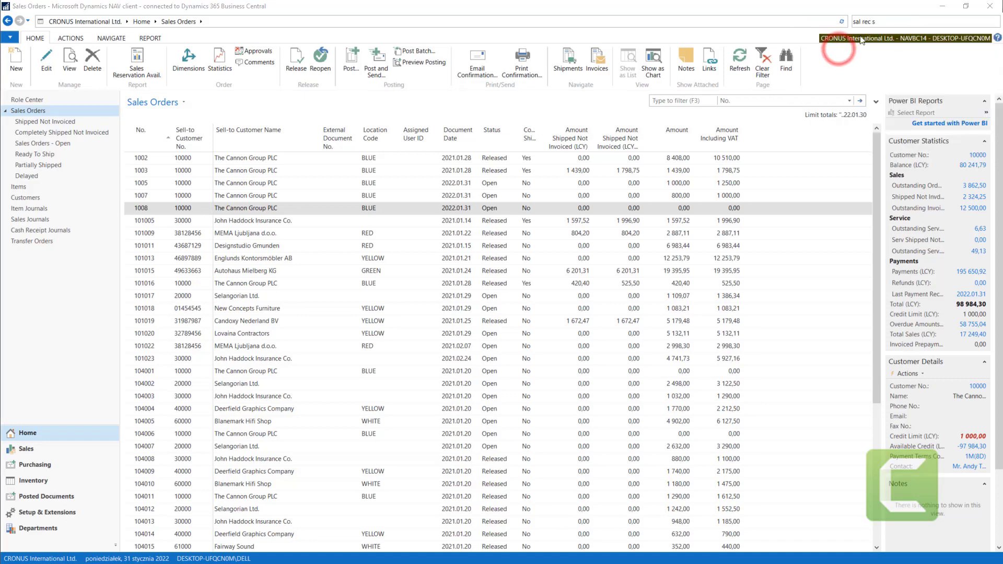
pyautogui.click(886, 19)
pyautogui.click(895, 20)
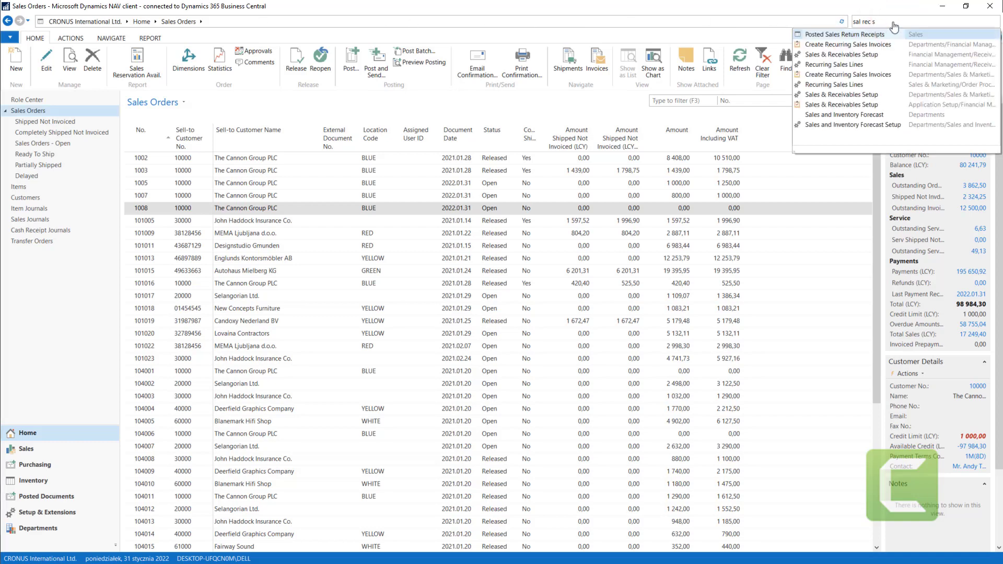
pyautogui.click(860, 58)
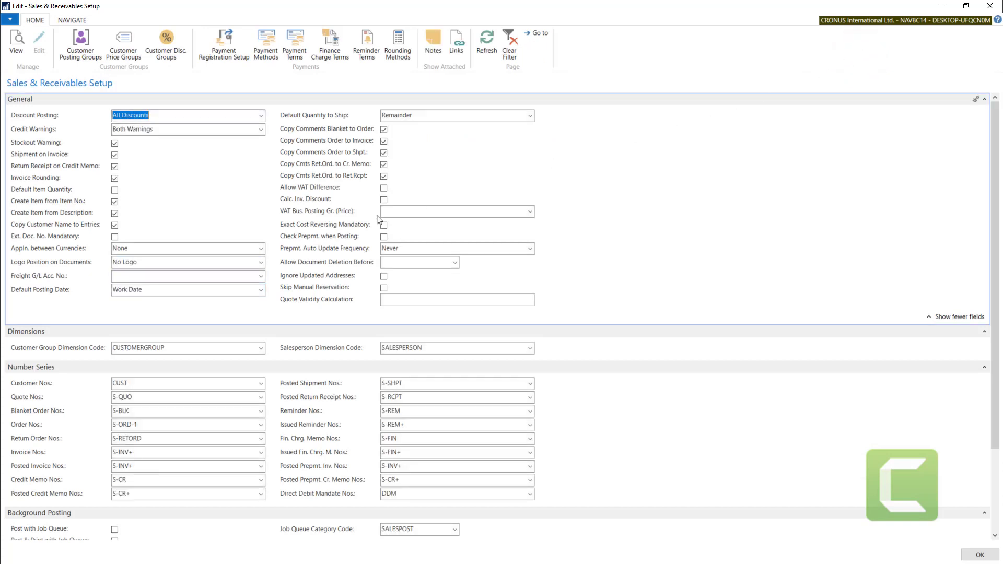
# - Review the Default Posting Date options in Sales & Receivables Setup, keeping Work Date
pyautogui.click(151, 290)
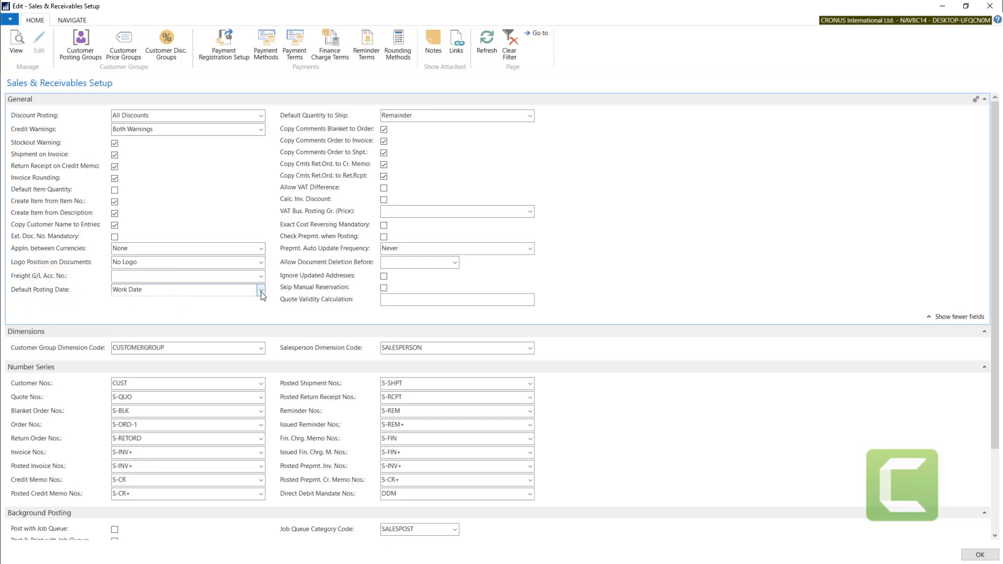
pyautogui.doubleClick(154, 289)
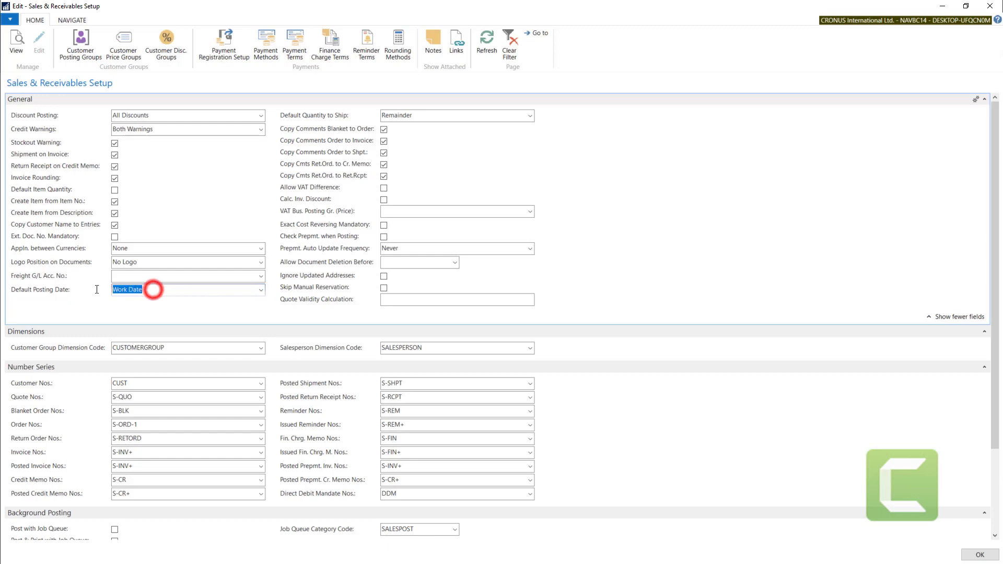
pyautogui.click(261, 291)
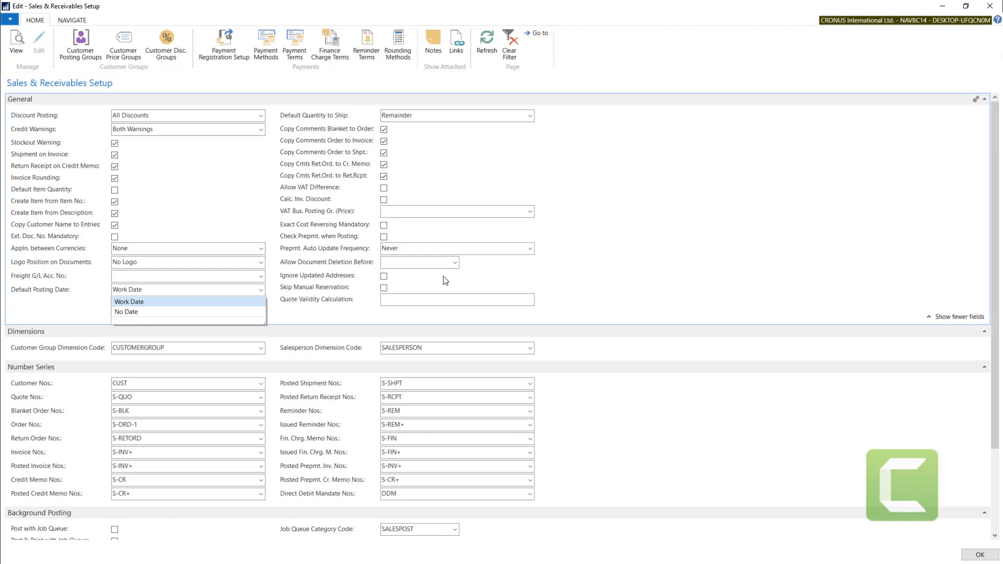
pyautogui.click(765, 250)
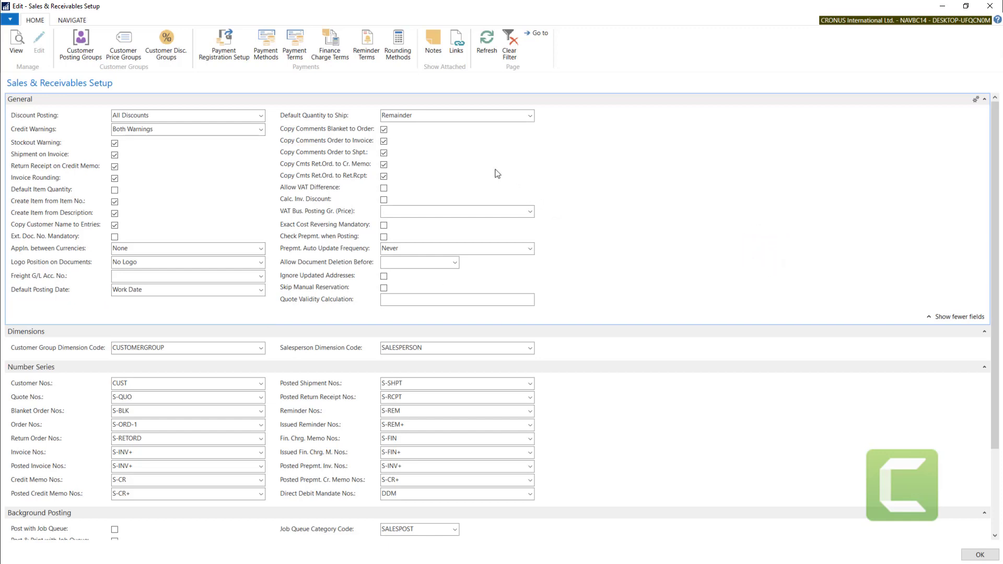
# - Review the Default Quantity to Ship options, keep Remainder, and close Sales & Receivables Setup
pyautogui.click(421, 116)
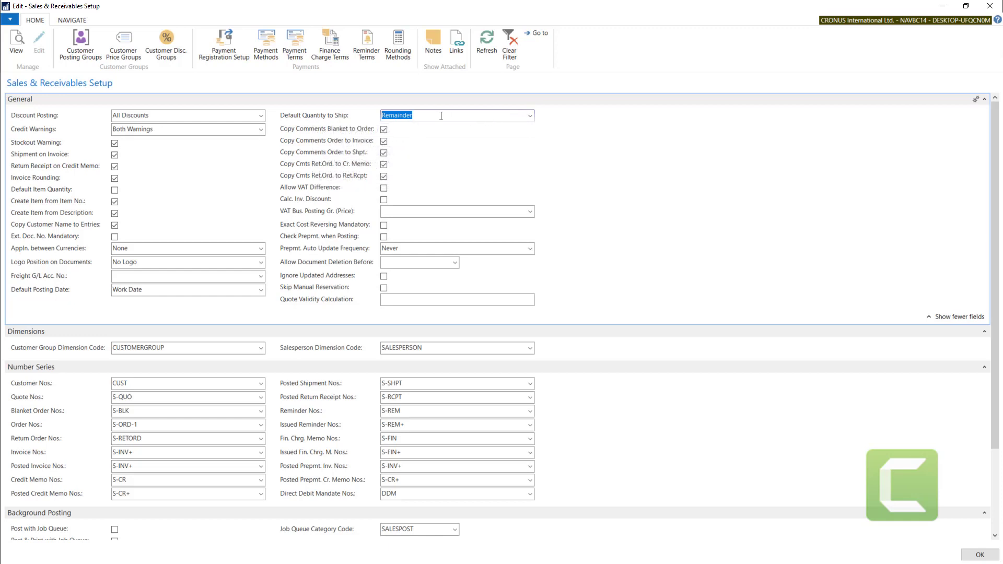
pyautogui.click(529, 115)
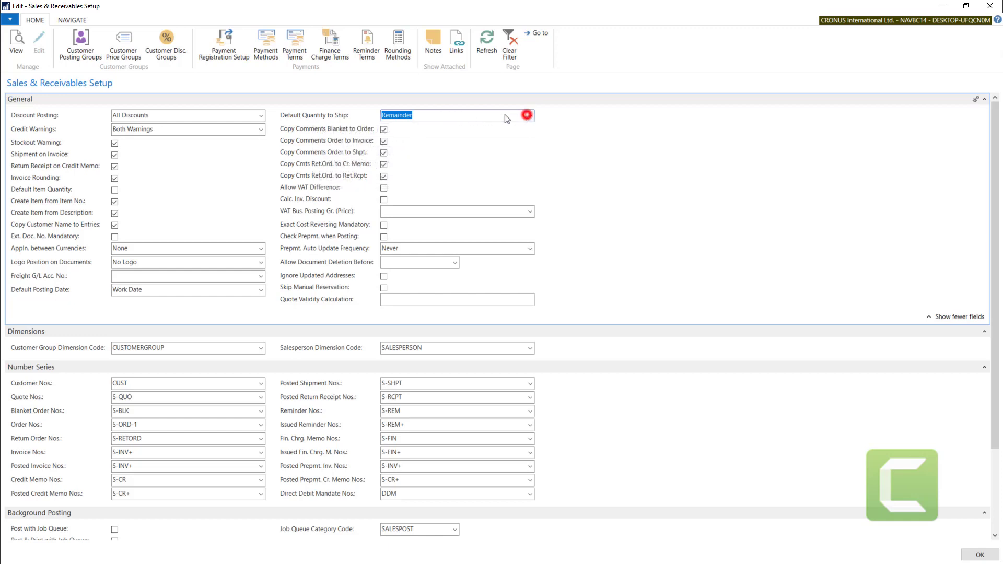
pyautogui.click(429, 114)
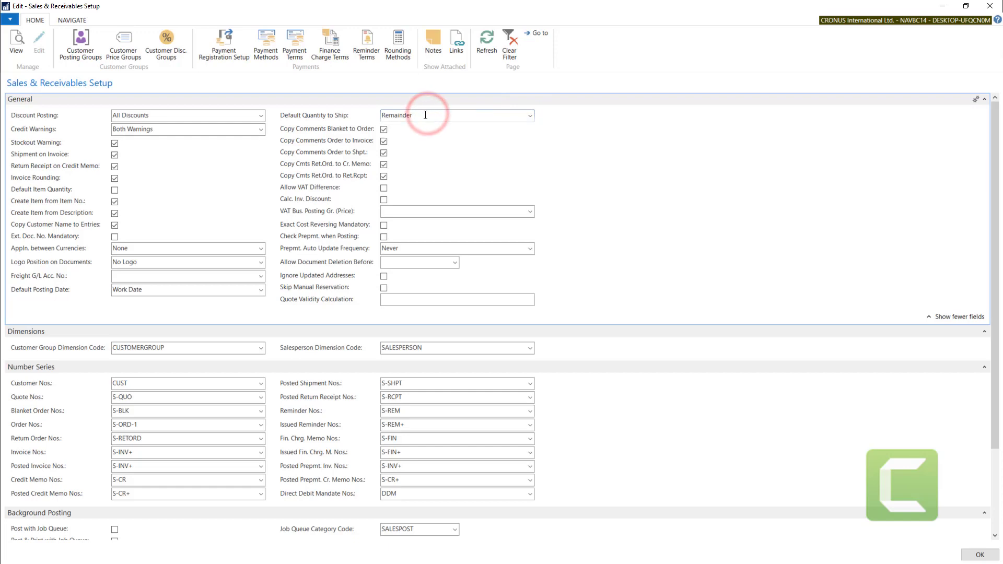
pyautogui.click(634, 453)
pyautogui.press('Escape')
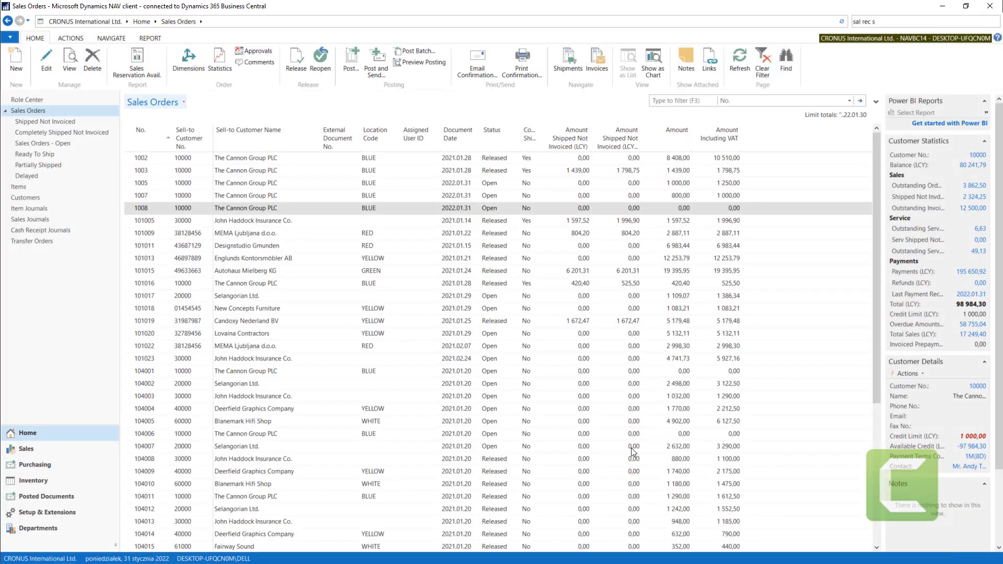
# - Reopen The Cannon Group PLC's zero-amount sales order and add an Item line for 1120 Spokes with quantity 199
pyautogui.doubleClick(134, 208)
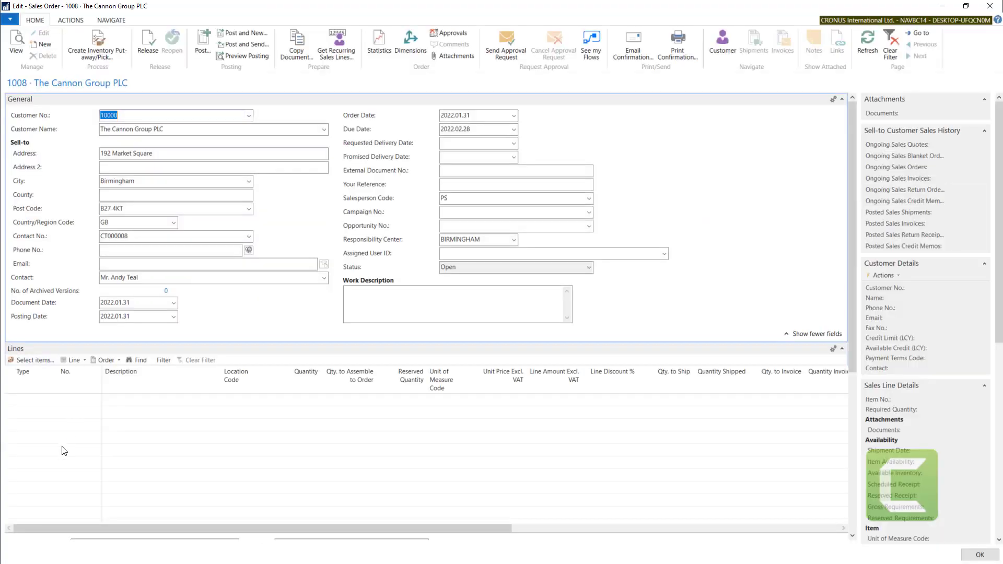
pyautogui.click(21, 413)
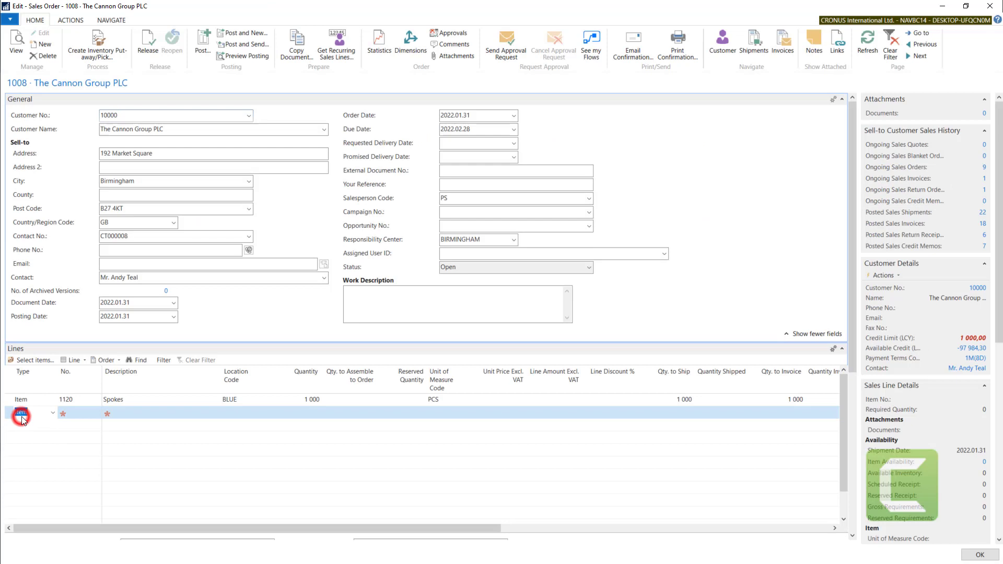
pyautogui.click(72, 413)
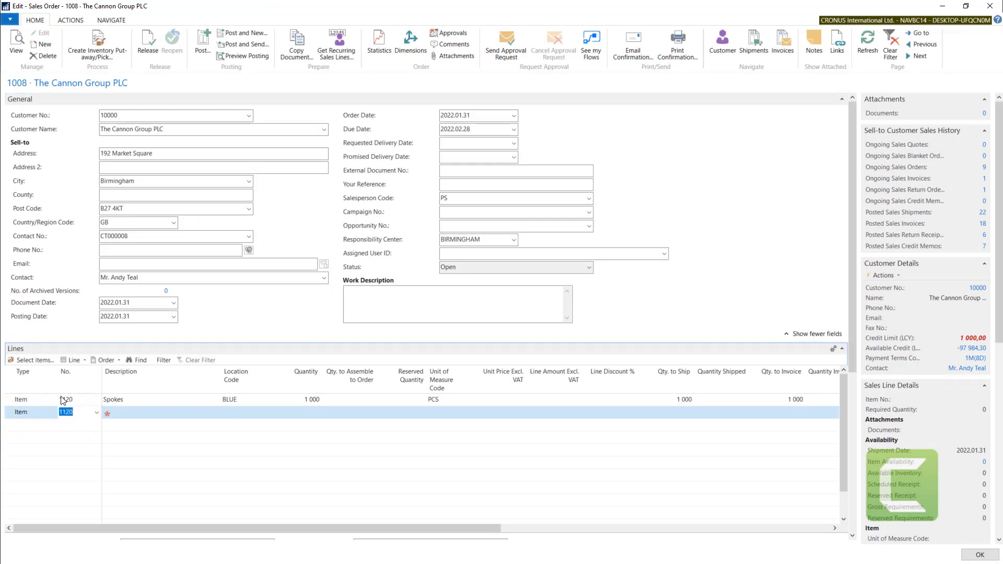
pyautogui.click(127, 409)
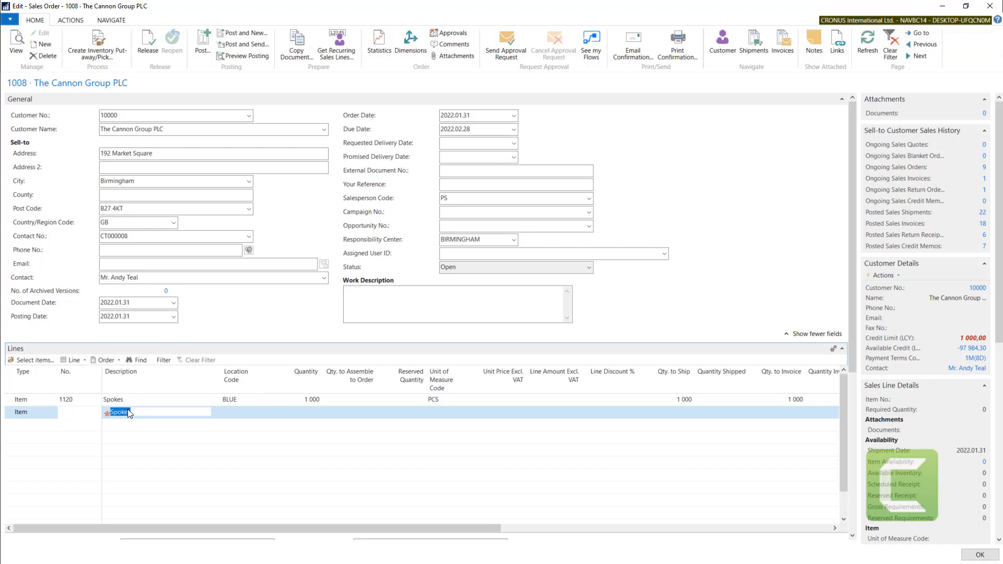
pyautogui.click(305, 412)
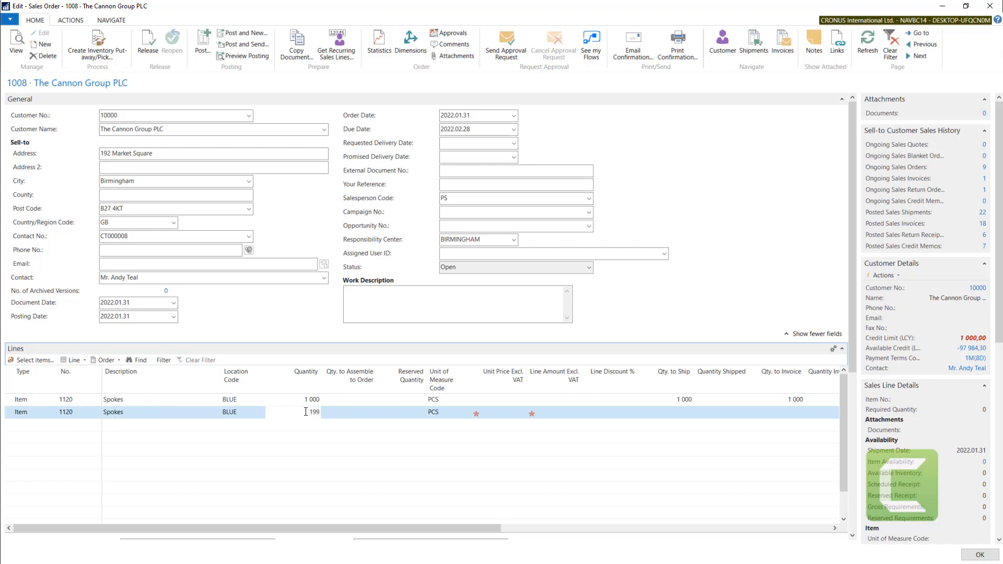
pyautogui.write('199')
pyautogui.press('Tab')
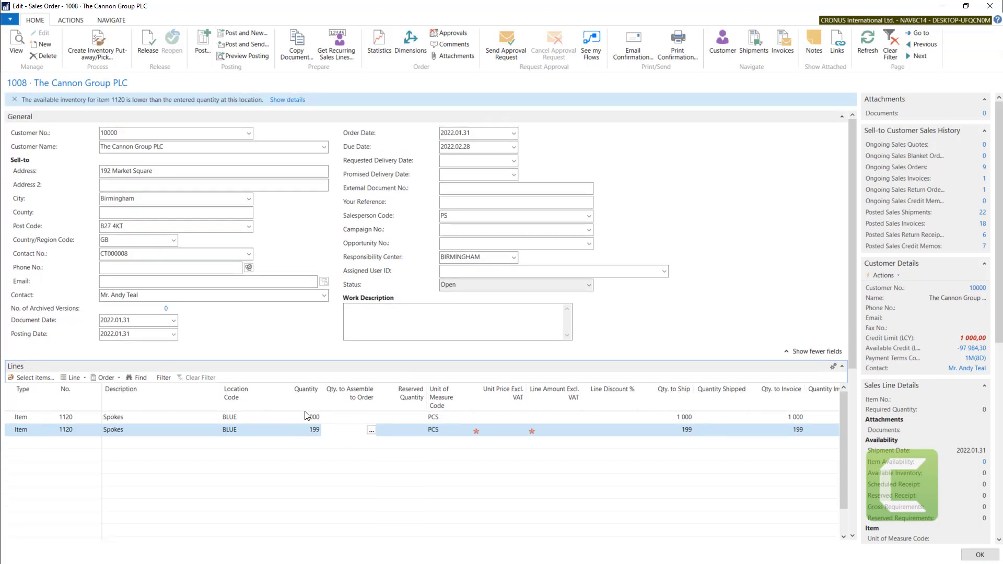
# - Check the shipping and invoicing quantities on the 199-piece Spokes line, clear its Qty. to Ship, and close the sales order
pyautogui.click(682, 425)
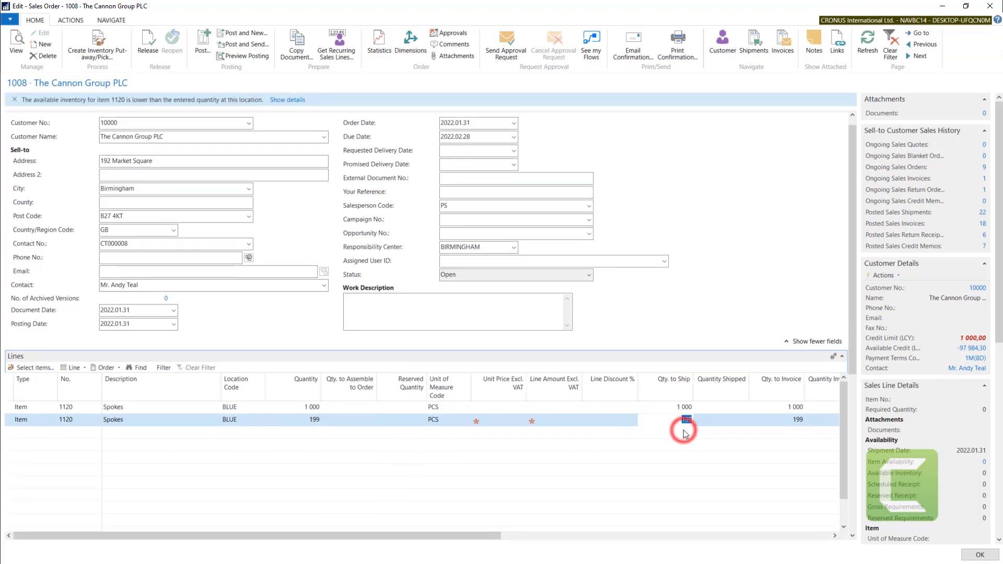
pyautogui.moveTo(678, 421); pyautogui.dragTo(710, 421)
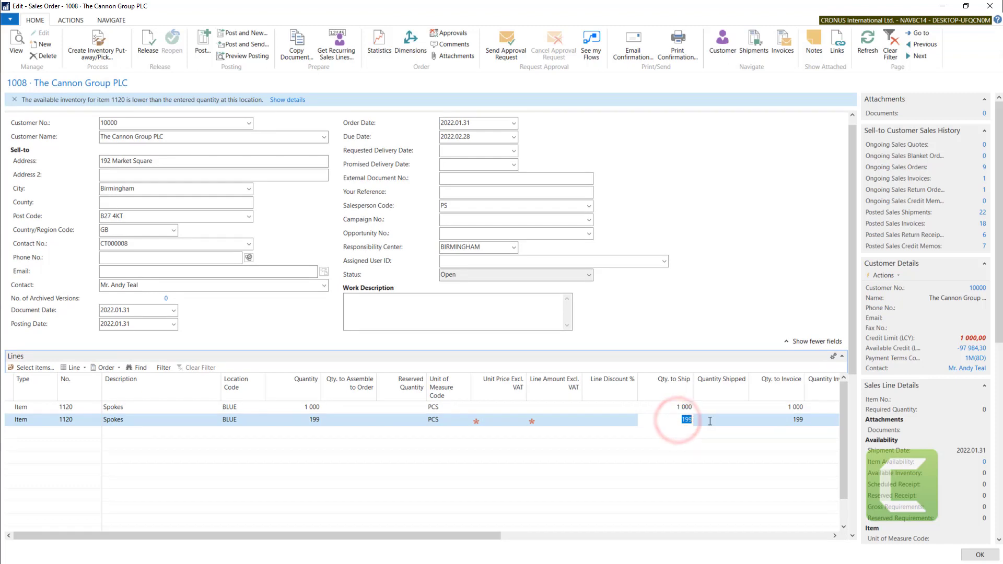
pyautogui.click(790, 421)
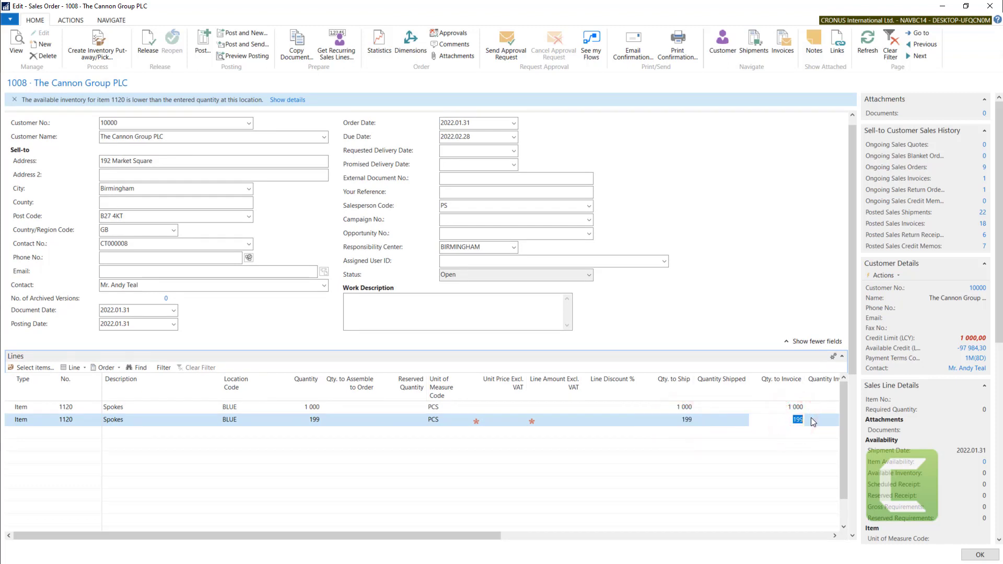
pyautogui.click(682, 421)
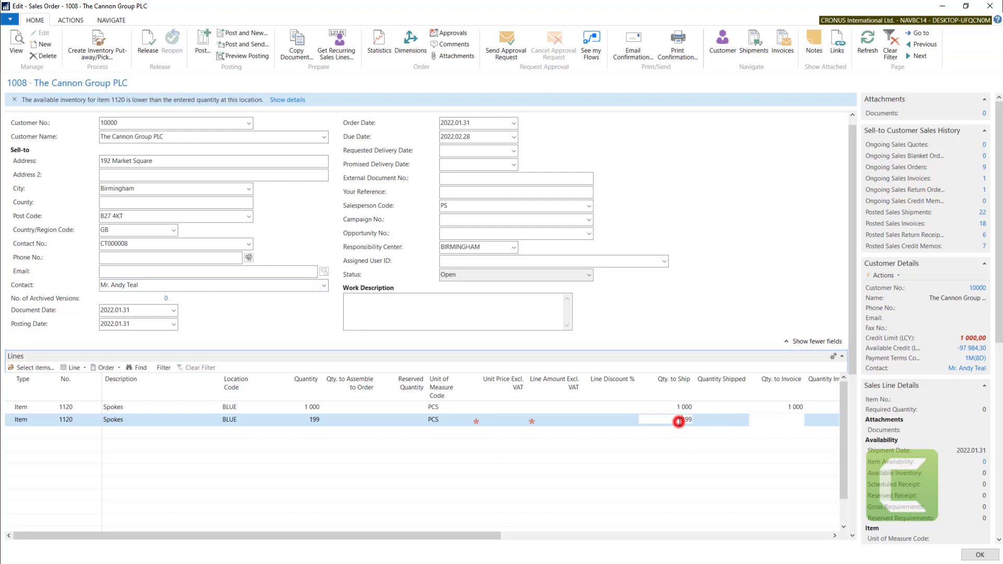
pyautogui.press('Delete')
pyautogui.click(707, 422)
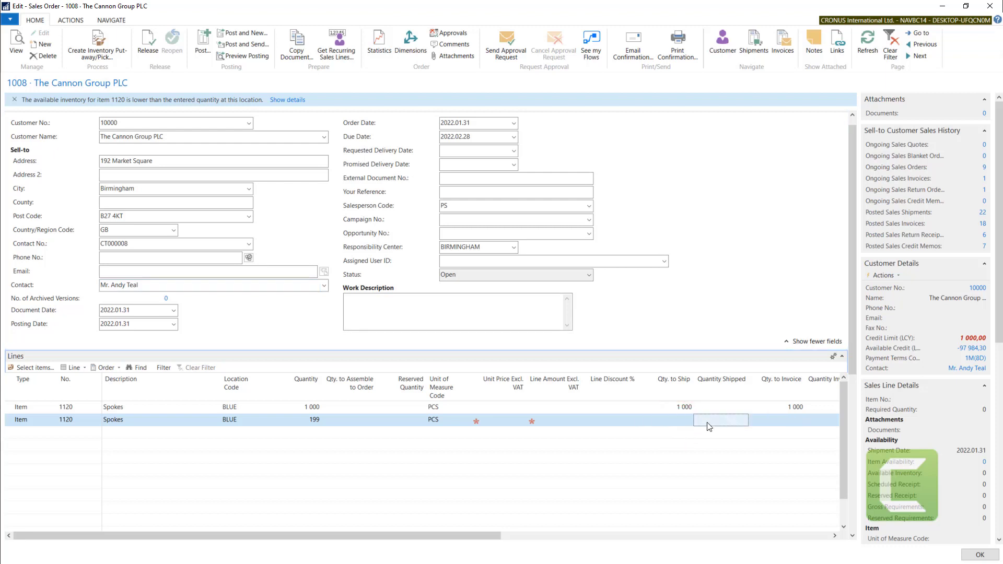
pyautogui.press('Left')
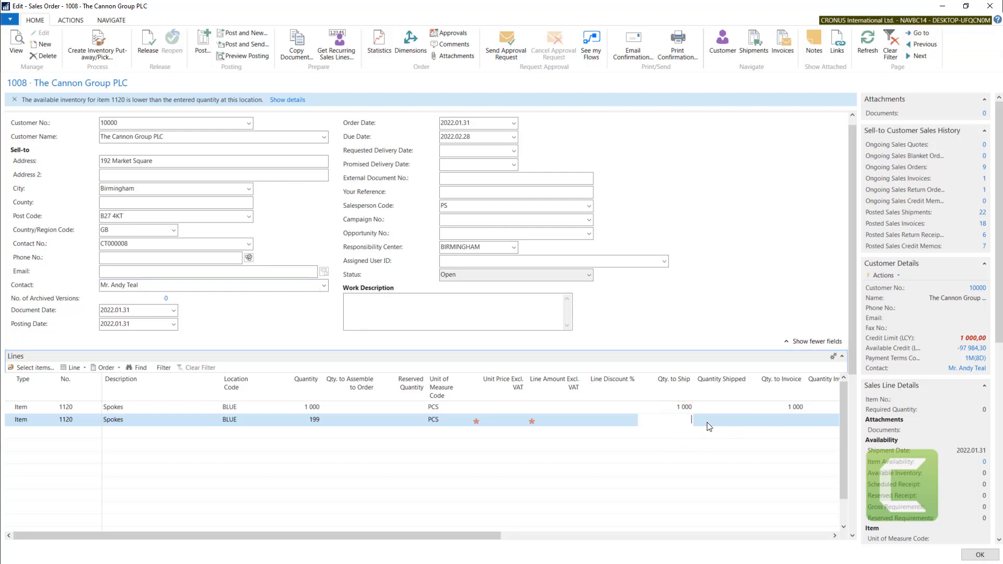
pyautogui.press('Escape')
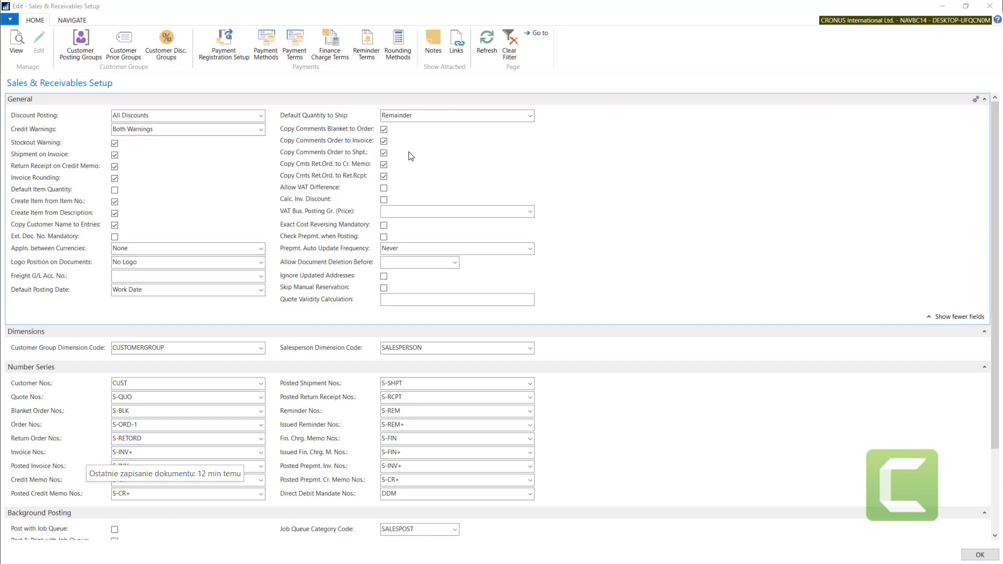
# - Close Sales & Receivables Setup and add the comments "wewewe" and "ewewewew" to The Cannon Group PLC's zero-amount sales order
pyautogui.click(917, 174)
pyautogui.press('Escape')
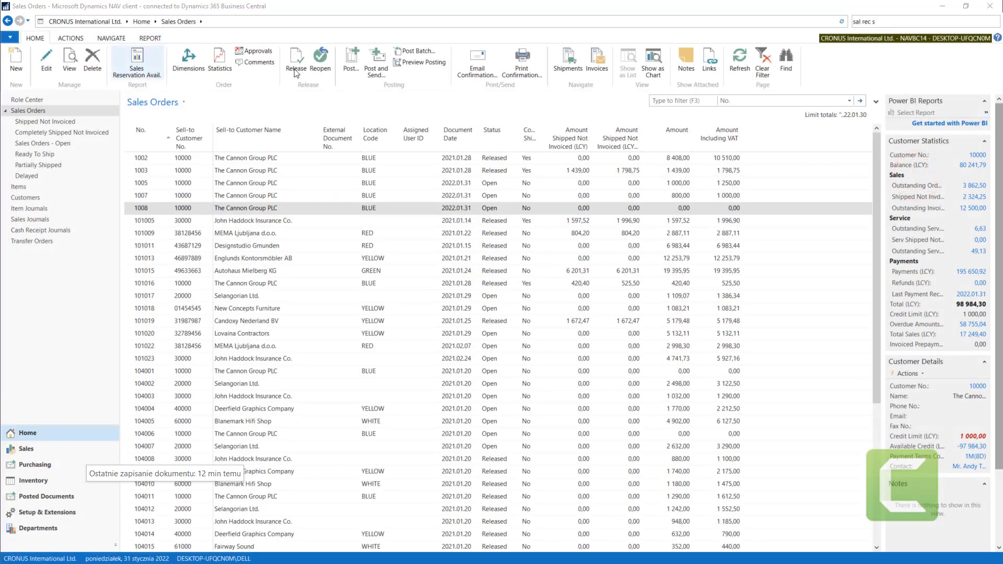
pyautogui.click(114, 39)
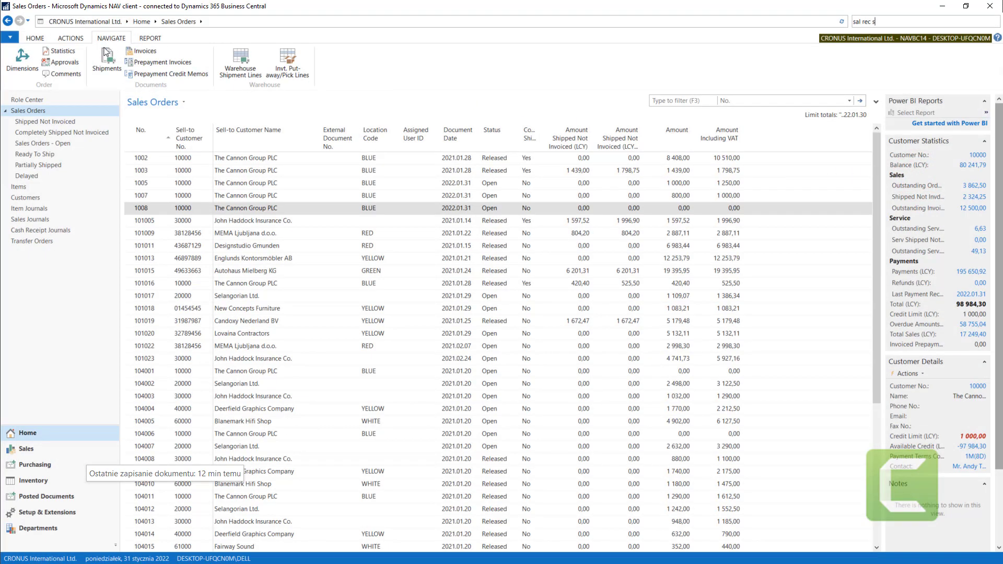
pyautogui.click(71, 74)
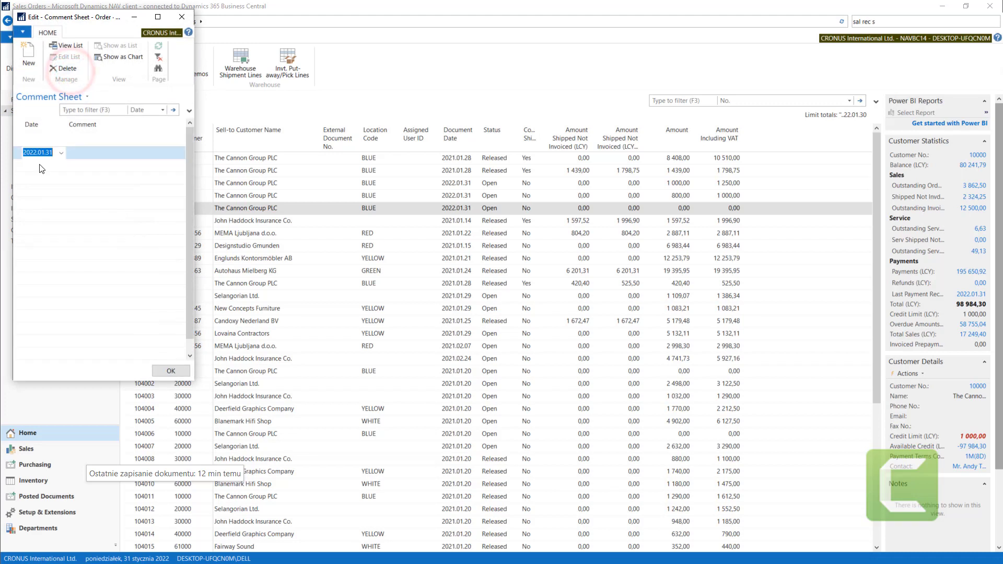
pyautogui.write('wewewe')
pyautogui.click(86, 164)
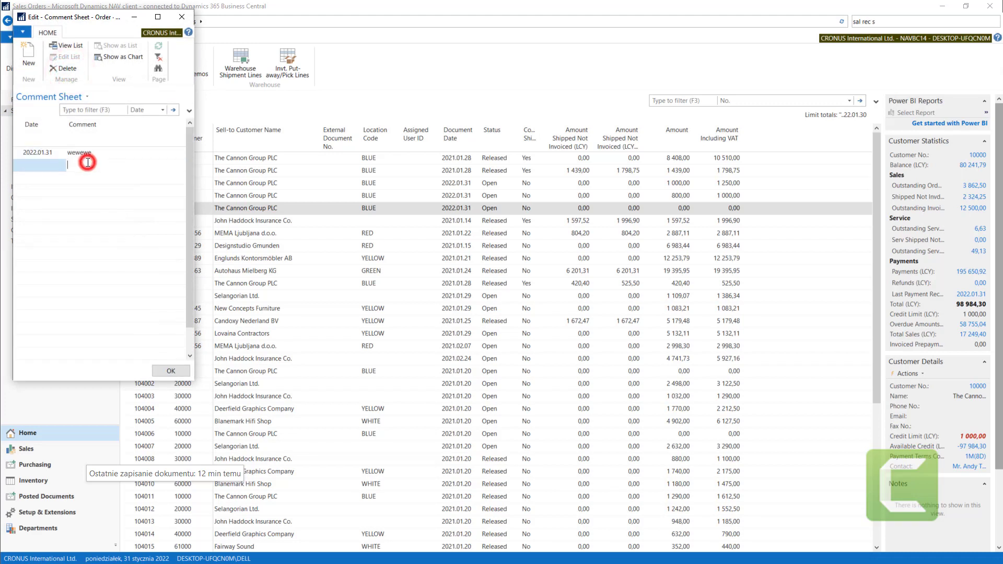
pyautogui.write('ewewewew')
pyautogui.click(94, 154)
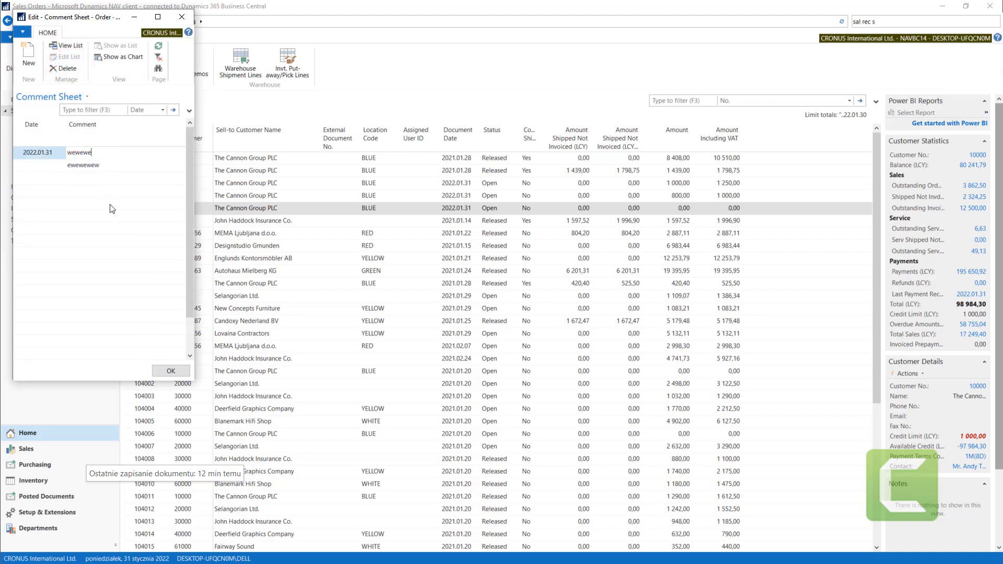
pyautogui.click(165, 374)
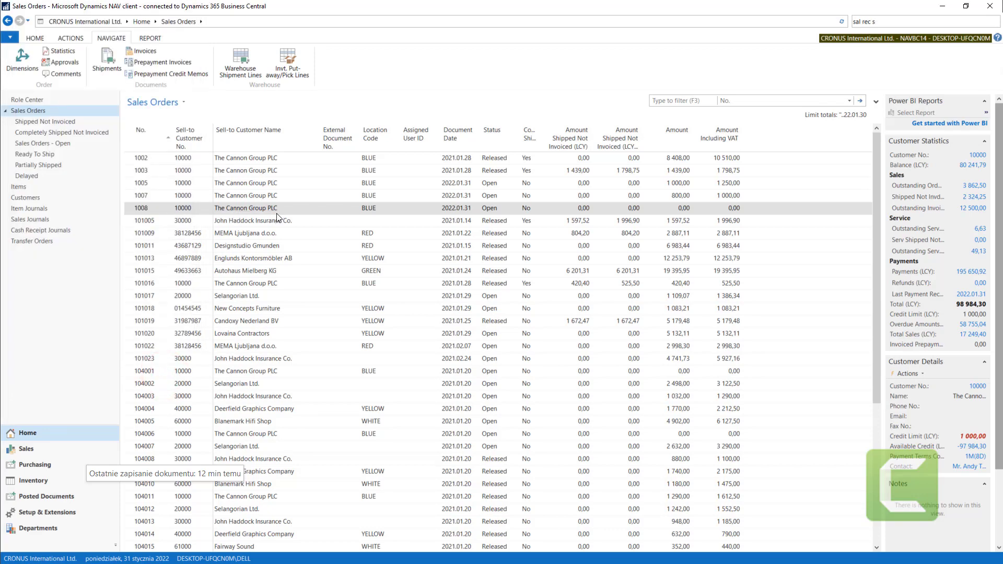
# - Reopen Sales & Receivables Setup using the existing "sal rec s" search and review the remaining General settings
pyautogui.click(875, 22)
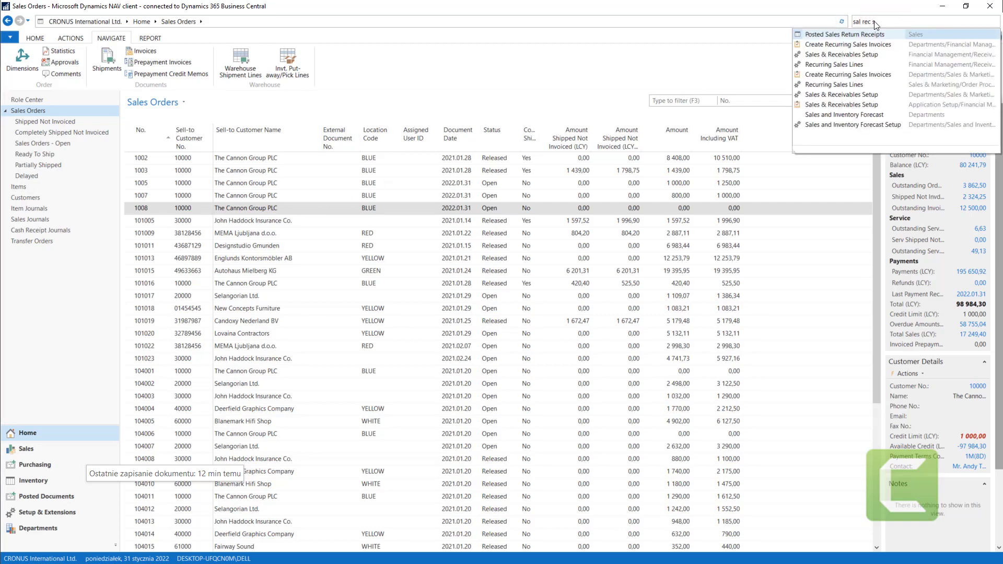
pyautogui.click(844, 55)
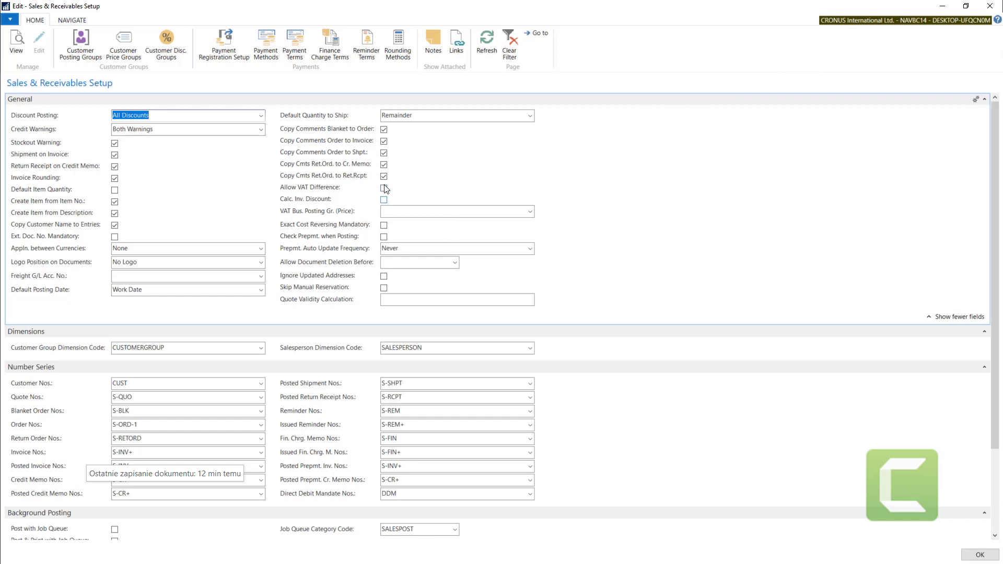
# - Try 2020.07.20 as the Allow Document Deletion Before date, read the setting's description, and clear the date again
pyautogui.moveTo(285, 230)
pyautogui.click(313, 262)
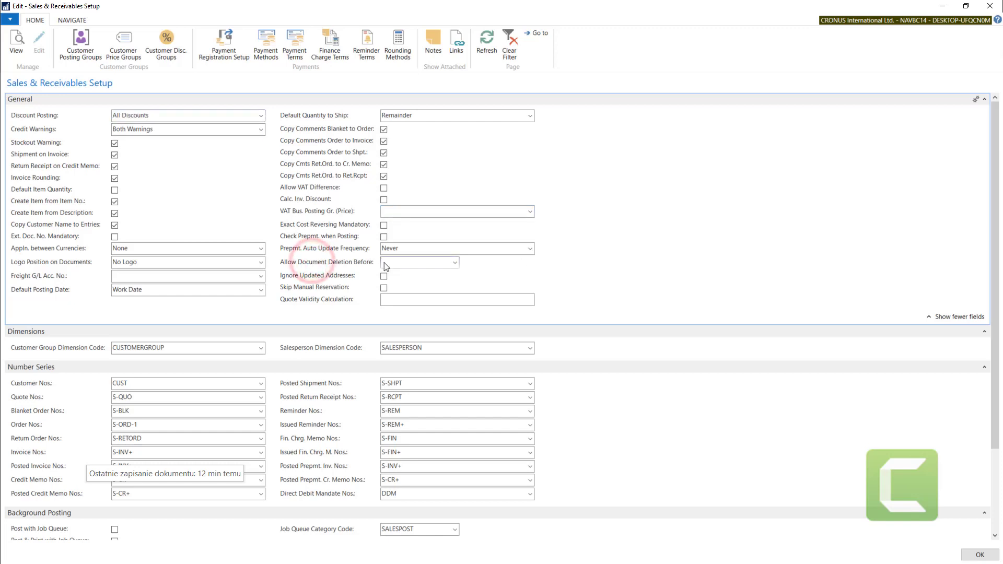
pyautogui.click(454, 263)
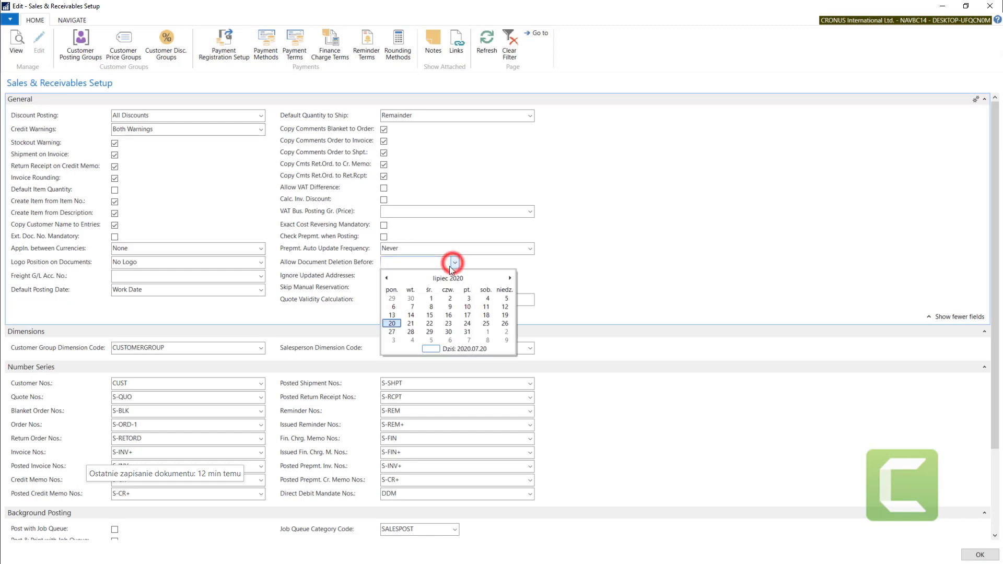
pyautogui.click(393, 320)
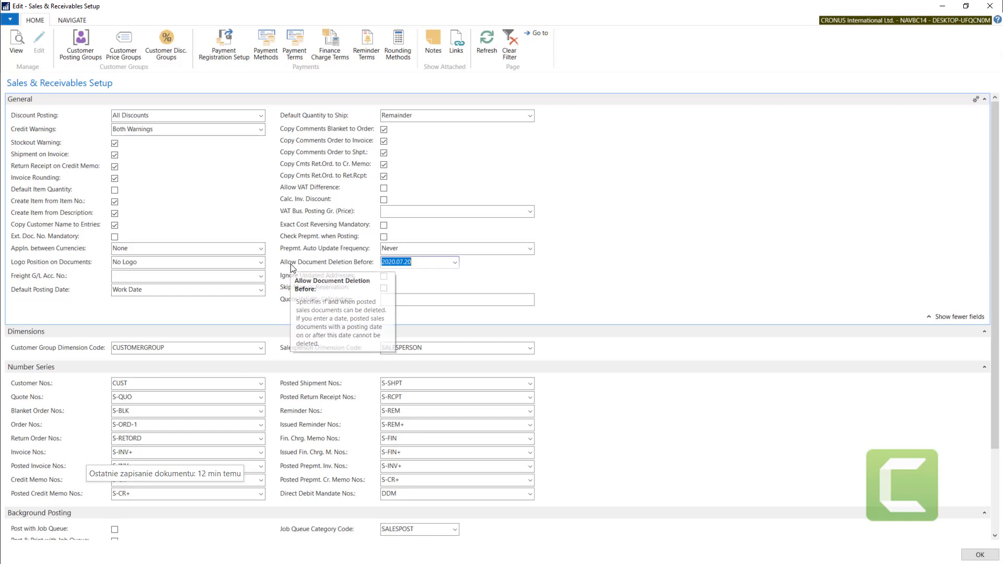
pyautogui.moveTo(282, 261)
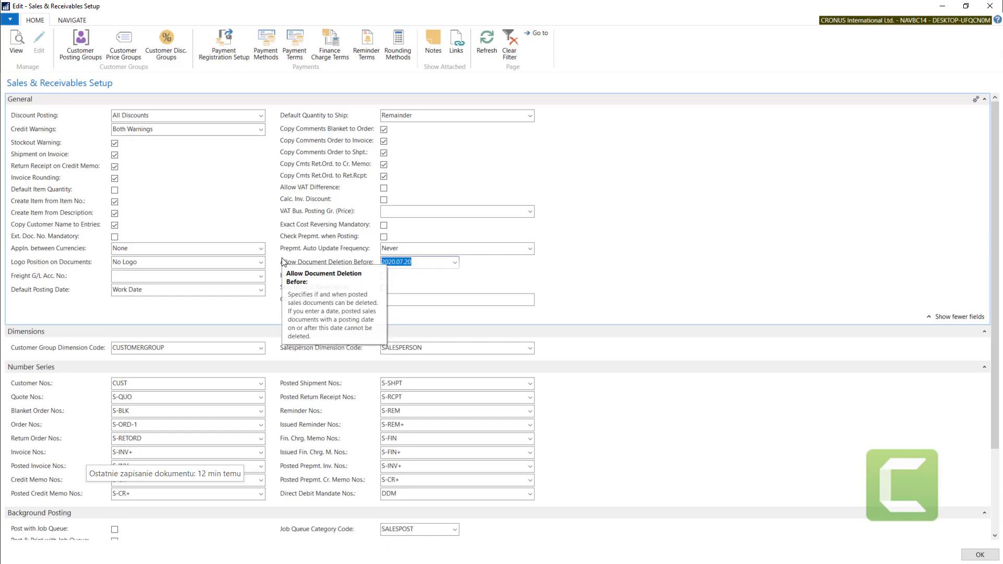
pyautogui.doubleClick(421, 264)
pyautogui.moveTo(348, 259)
pyautogui.press('Delete')
pyautogui.press('Tab')
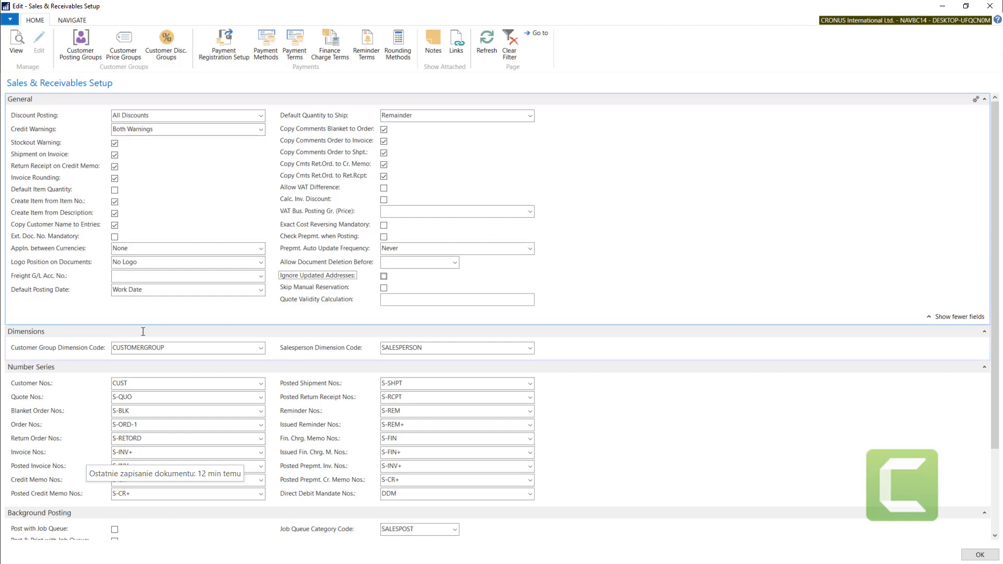
# - Review the Customer Group and Salesperson Dimension Codes in the Dimensions section, keeping CUSTOMERGROUP as the customer group dimension
pyautogui.click(40, 328)
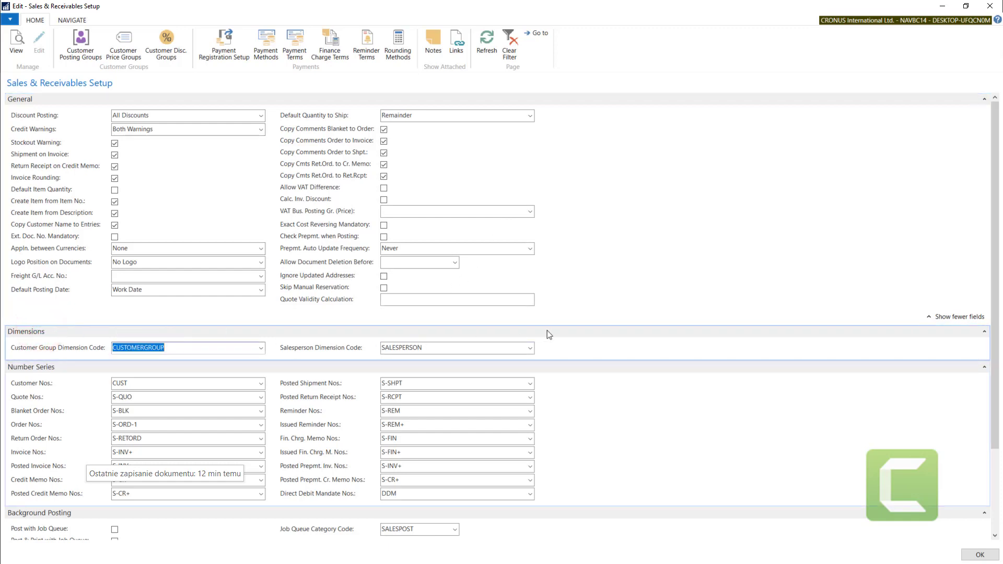
pyautogui.click(591, 330)
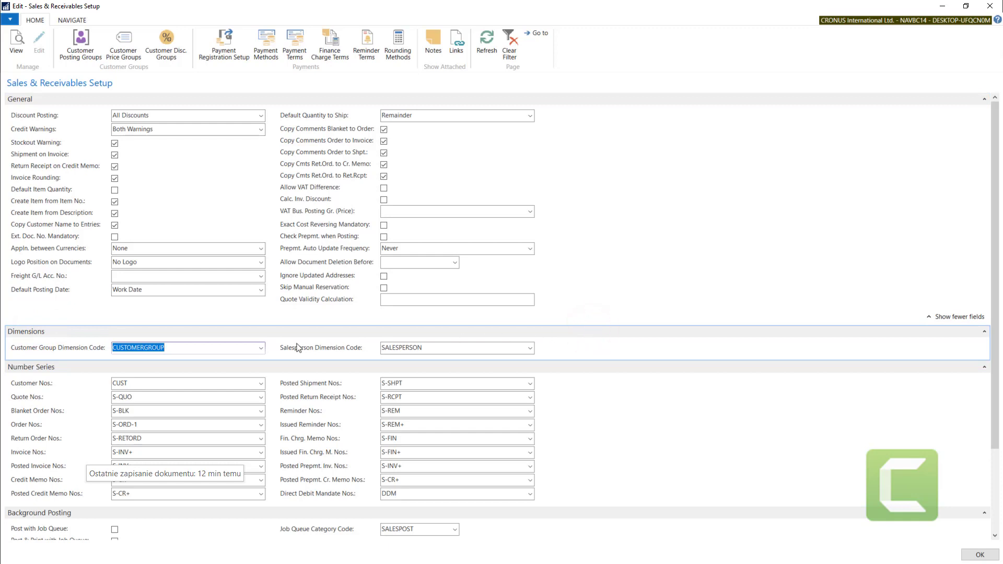
pyautogui.moveTo(189, 347); pyautogui.dragTo(90, 350)
pyautogui.click(28, 350)
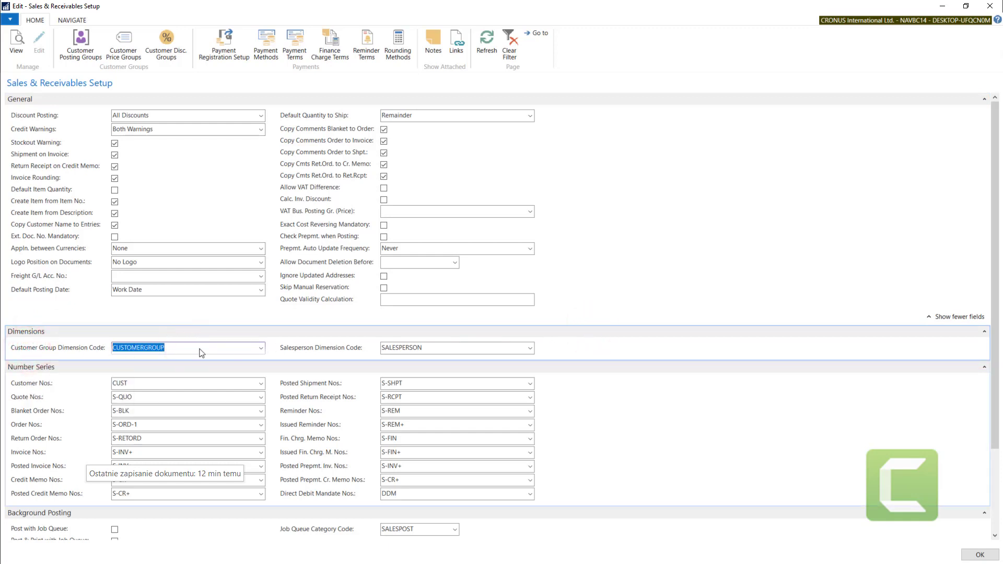
pyautogui.click(444, 347)
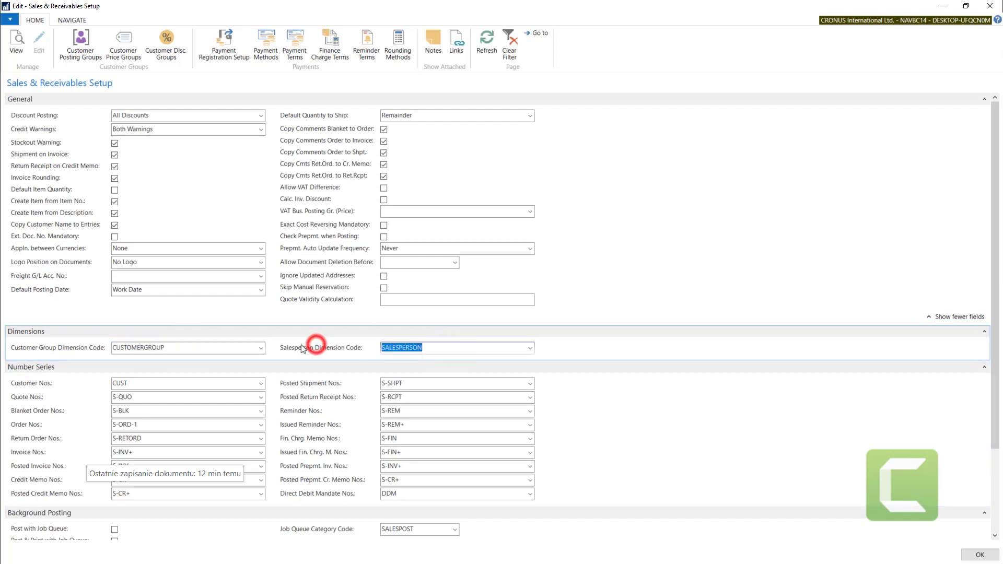
pyautogui.click(181, 347)
pyautogui.click(62, 348)
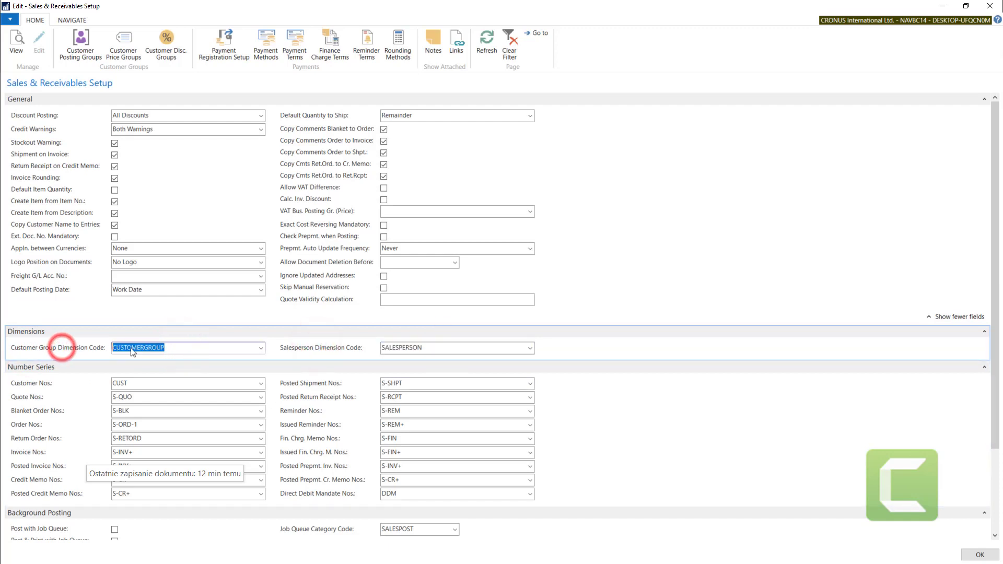
pyautogui.click(260, 348)
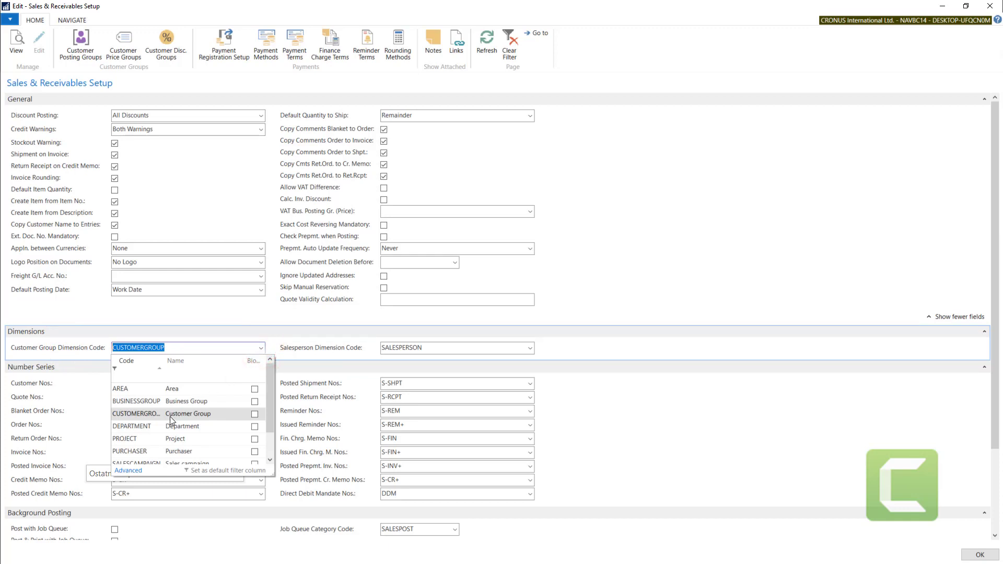
pyautogui.click(170, 416)
pyautogui.click(445, 347)
pyautogui.click(307, 349)
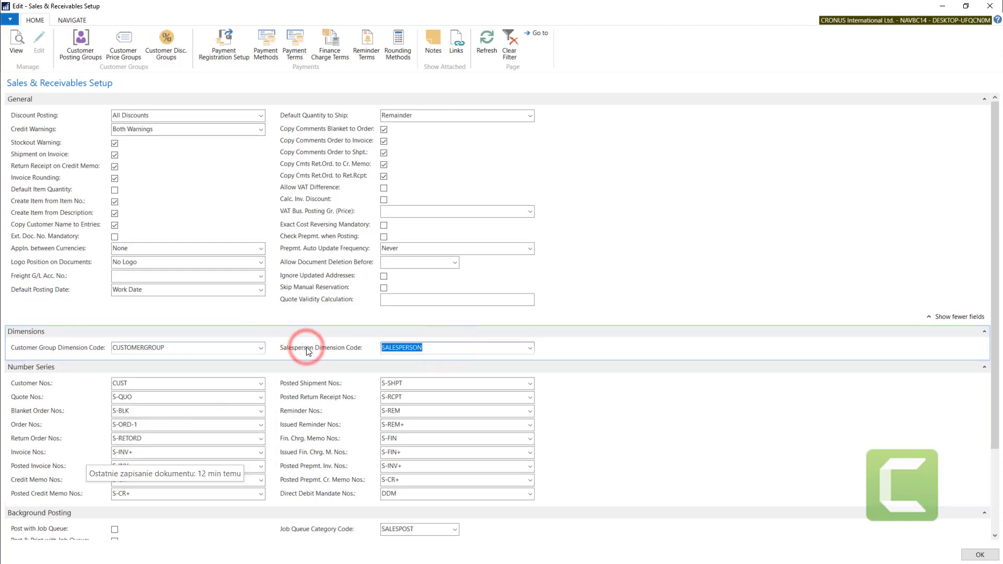
# - Examine the Number Series settings for customers, quotes, invoices, posted invoices and posted credit memos
pyautogui.moveTo(997, 229); pyautogui.dragTo(996, 310)
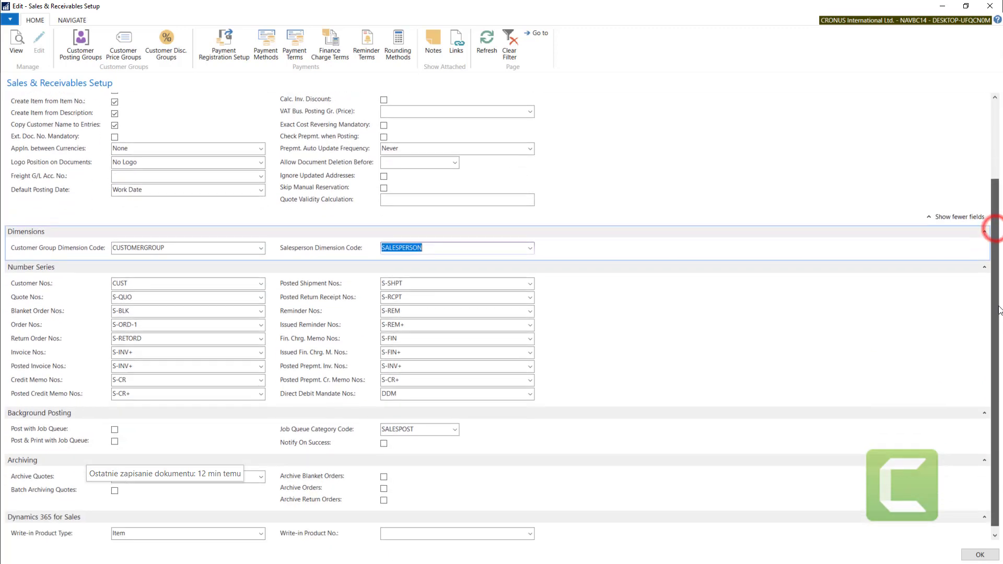
pyautogui.click(46, 267)
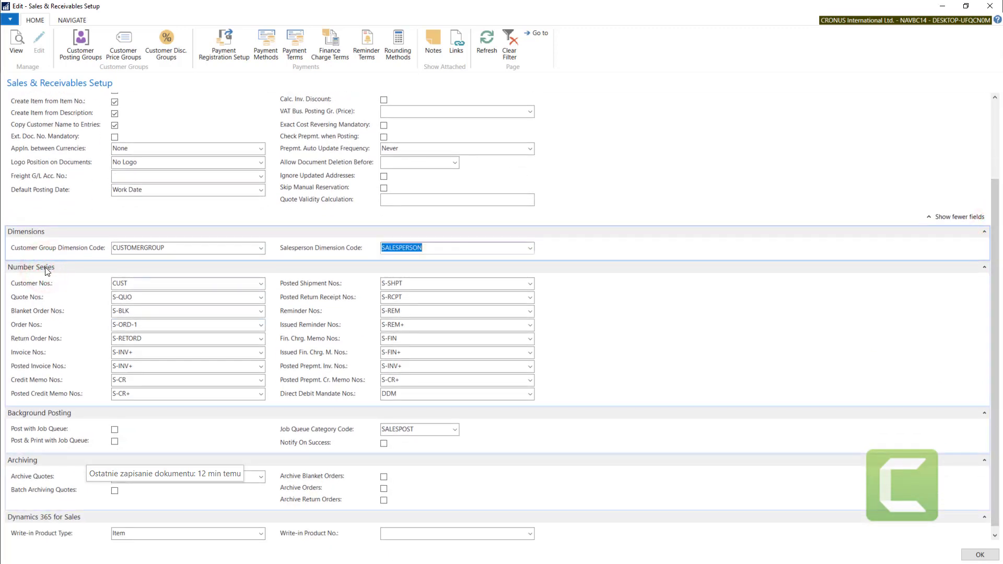
pyautogui.click(140, 285)
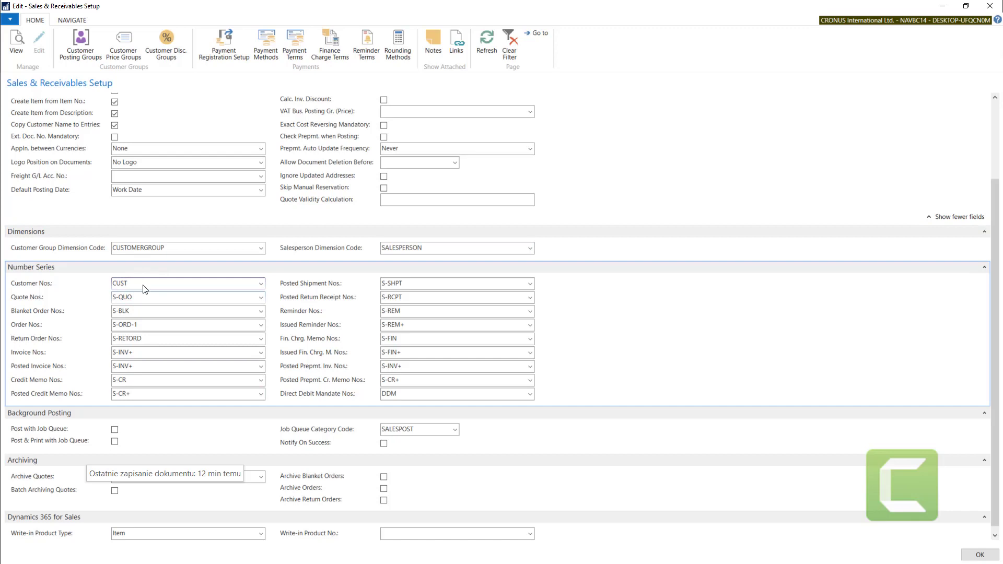
pyautogui.click(22, 287)
pyautogui.click(25, 298)
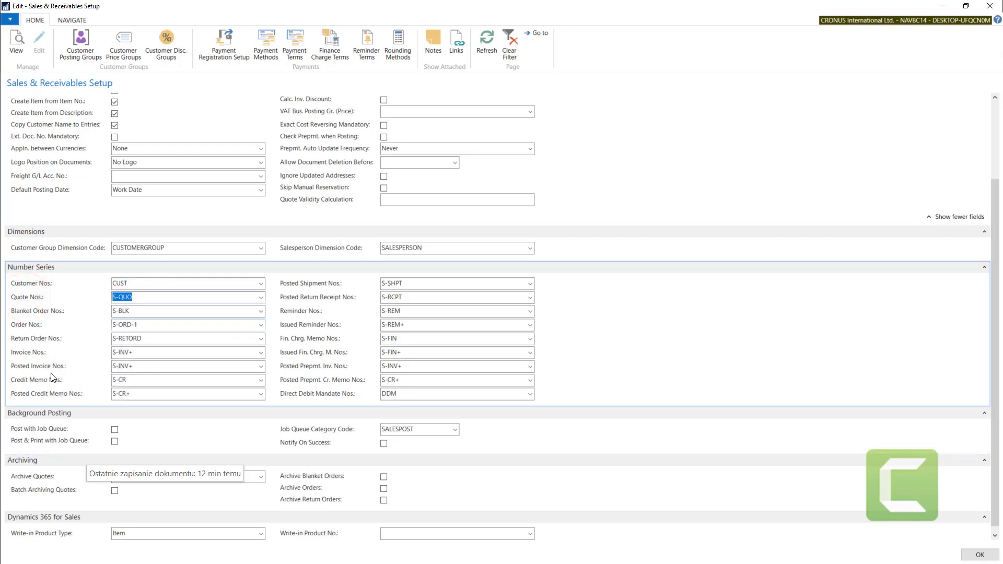
pyautogui.click(29, 367)
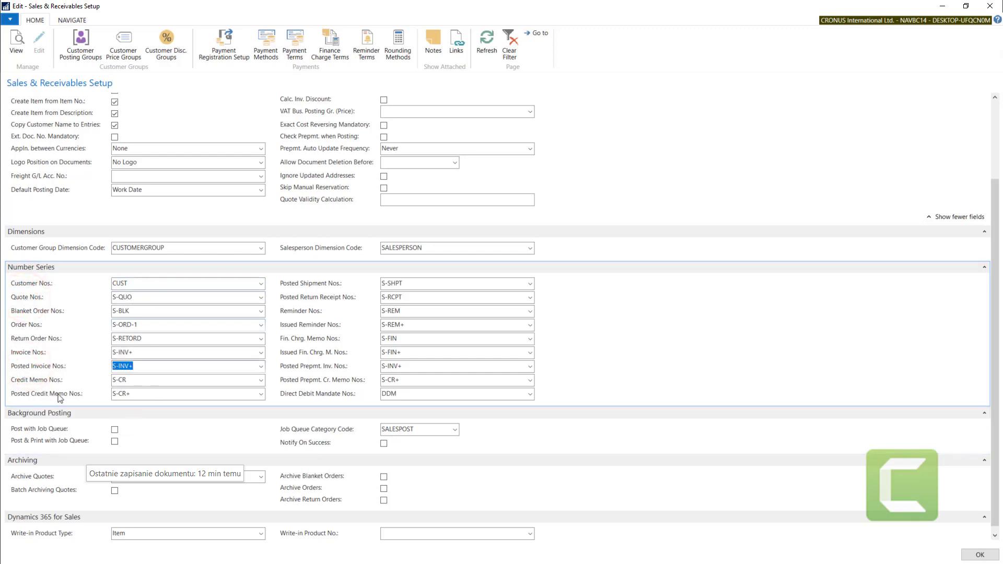
pyautogui.click(60, 398)
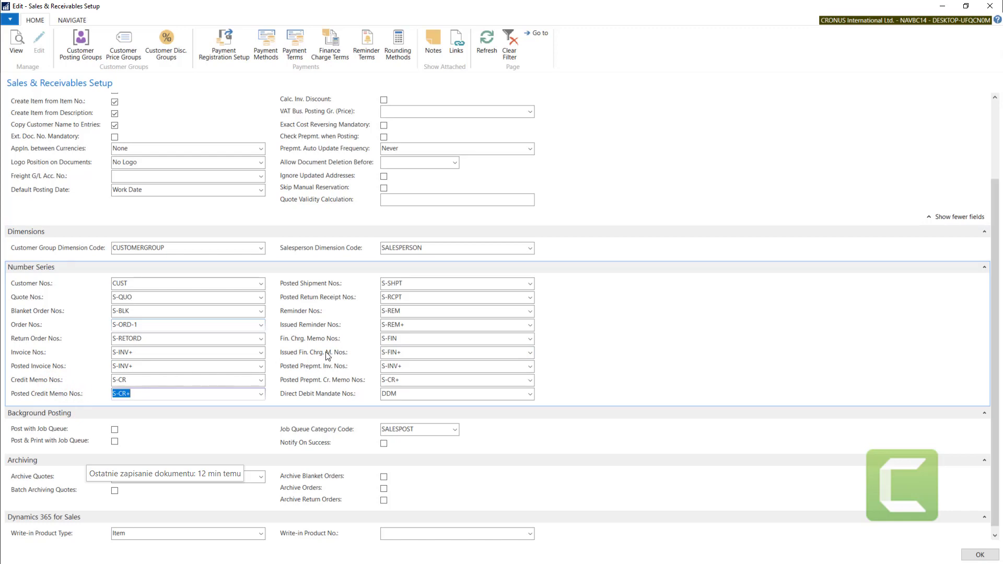
pyautogui.moveTo(328, 354)
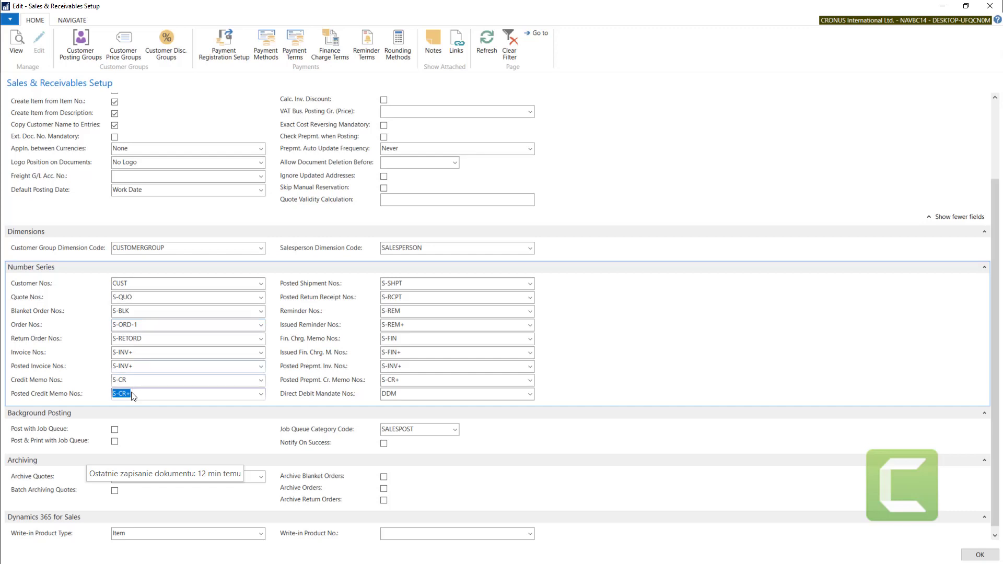
pyautogui.click(145, 354)
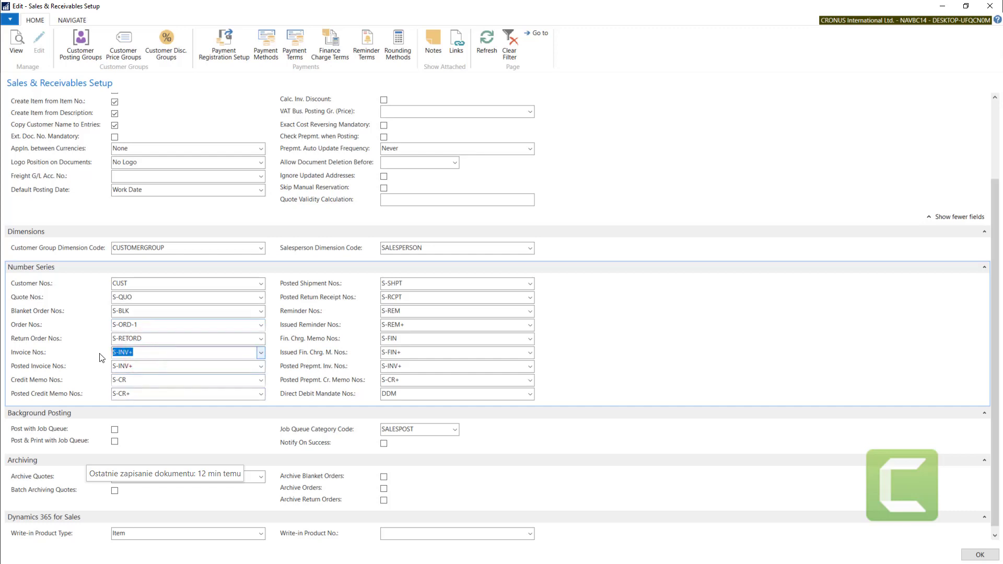
# - Set the Invoice Nos. number series to S-INV, the Sales Invoice series
pyautogui.click(31, 368)
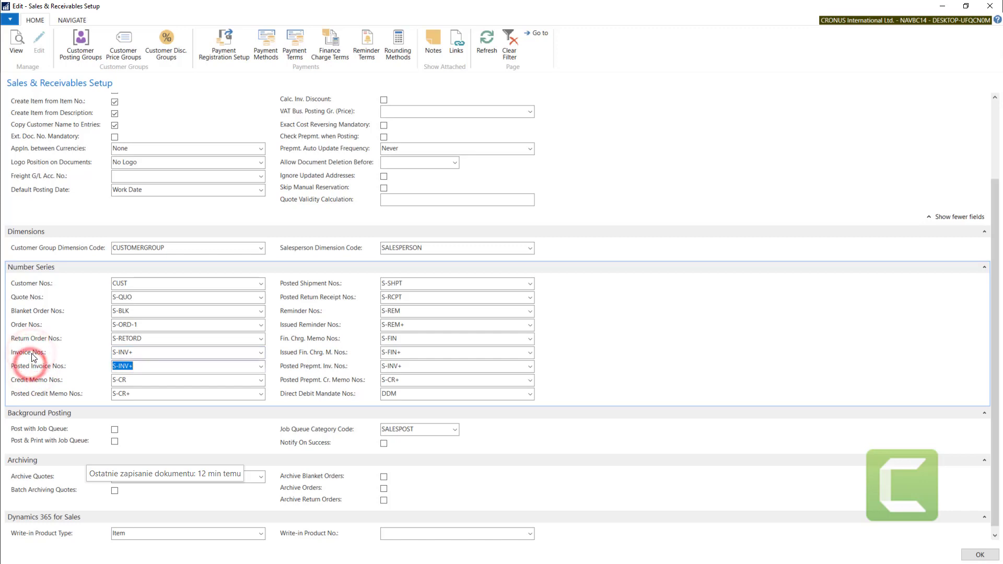
pyautogui.click(33, 354)
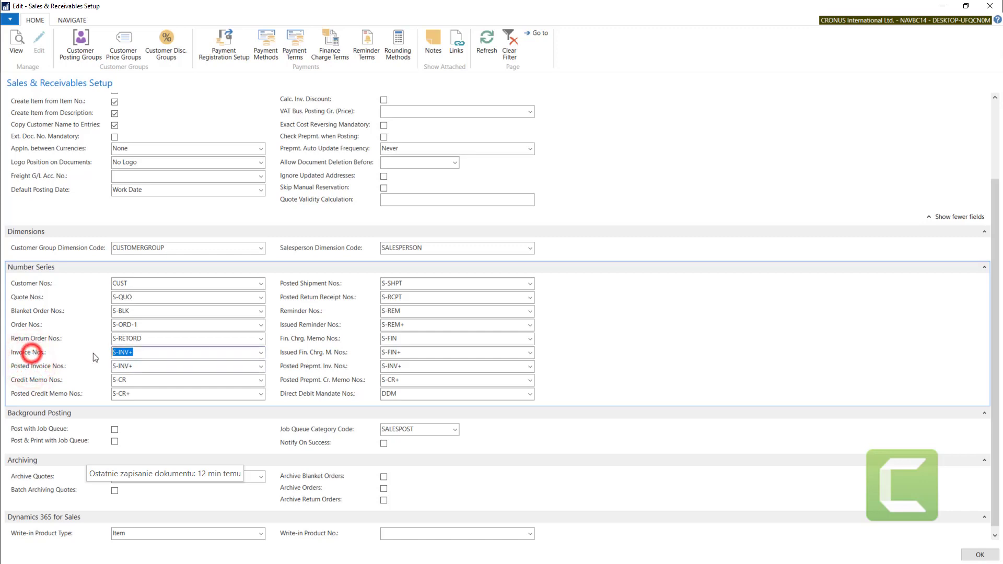
pyautogui.click(261, 352)
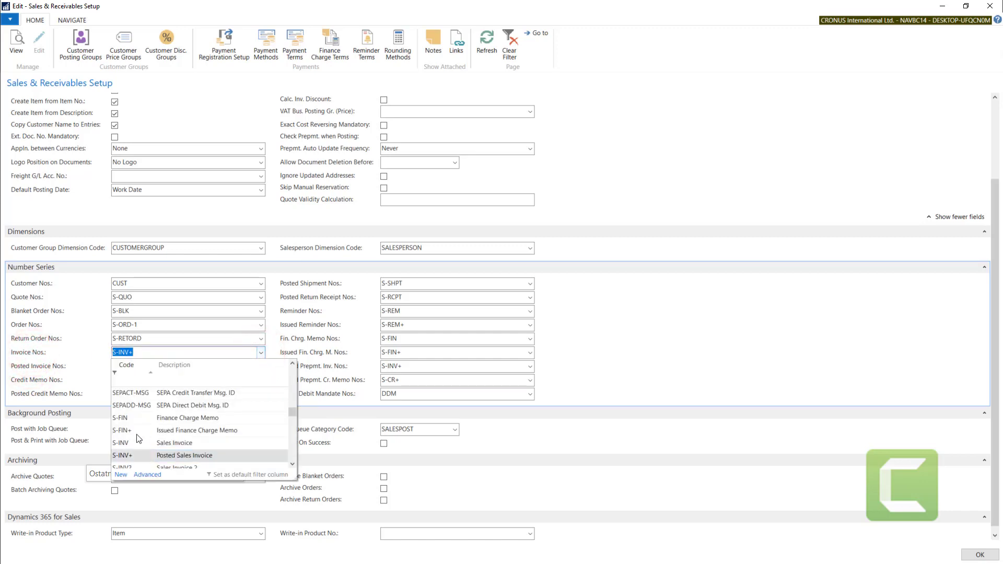
pyautogui.click(121, 443)
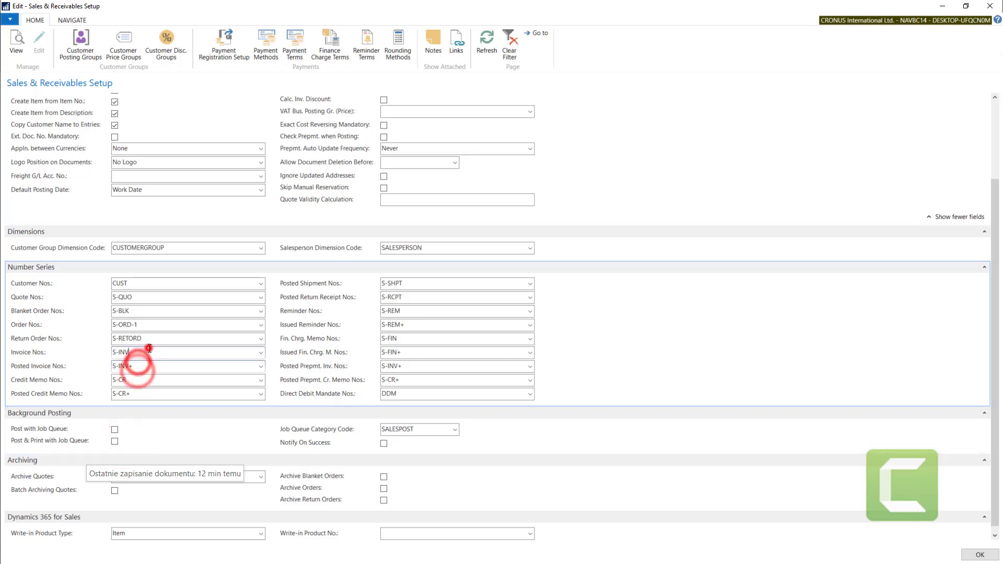
# - Review the S-INV entry in the full number series list for Invoice Nos. and keep it selected
pyautogui.click(261, 353)
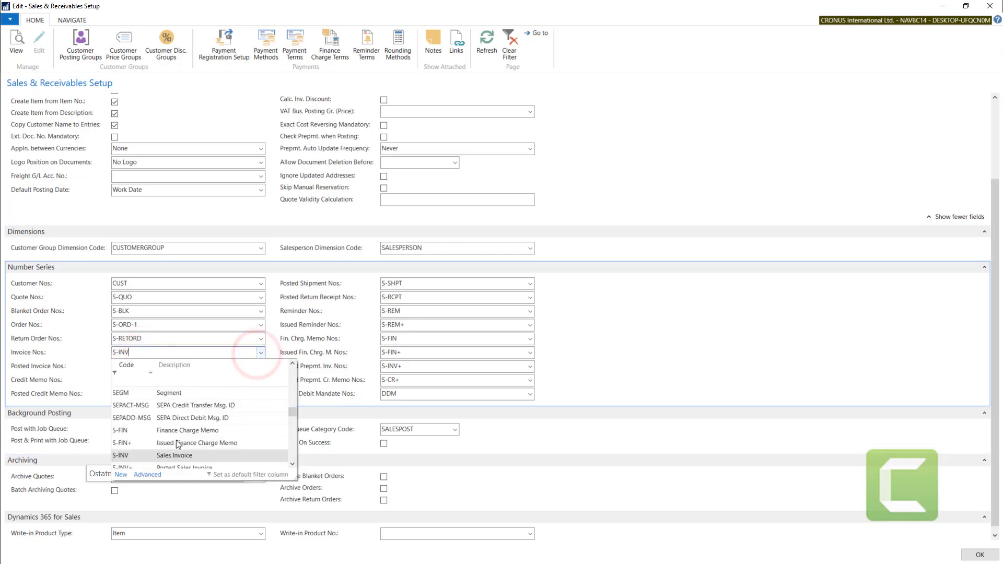
pyautogui.click(147, 473)
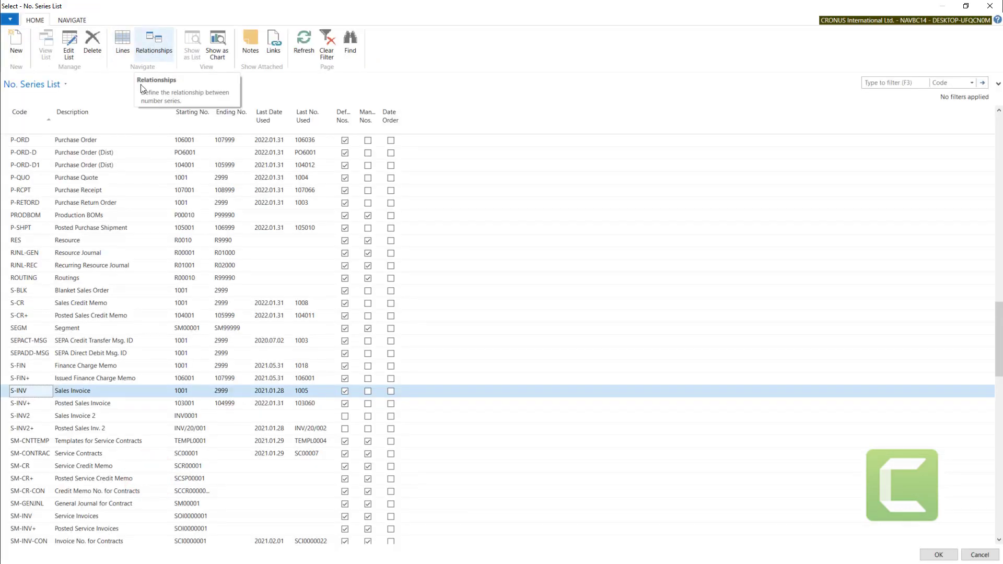
pyautogui.doubleClick(30, 396)
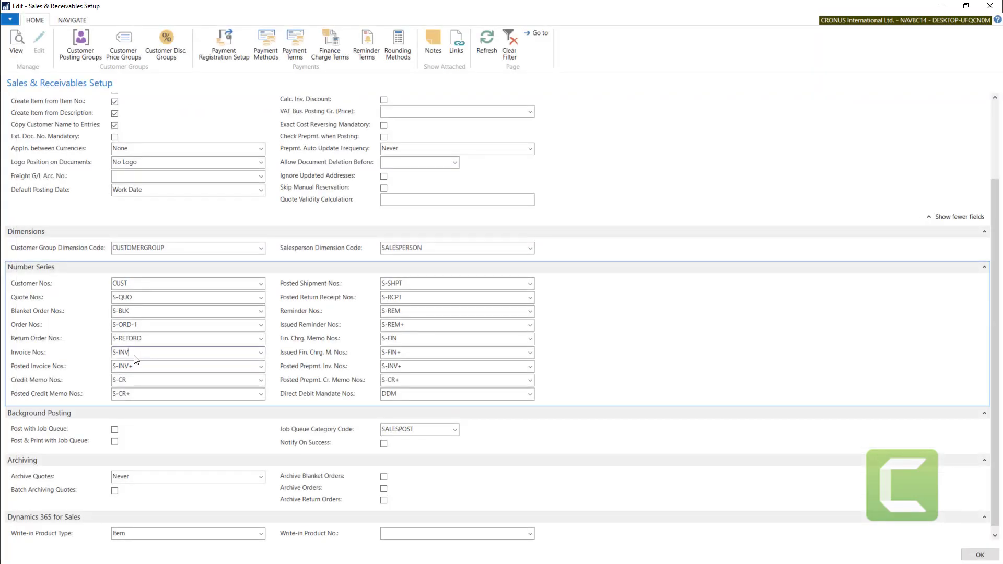
# - Inspect the relationships defined for the S-INV number series from the full Invoice Nos. list, and return to the setup
pyautogui.click(261, 353)
pyautogui.click(148, 475)
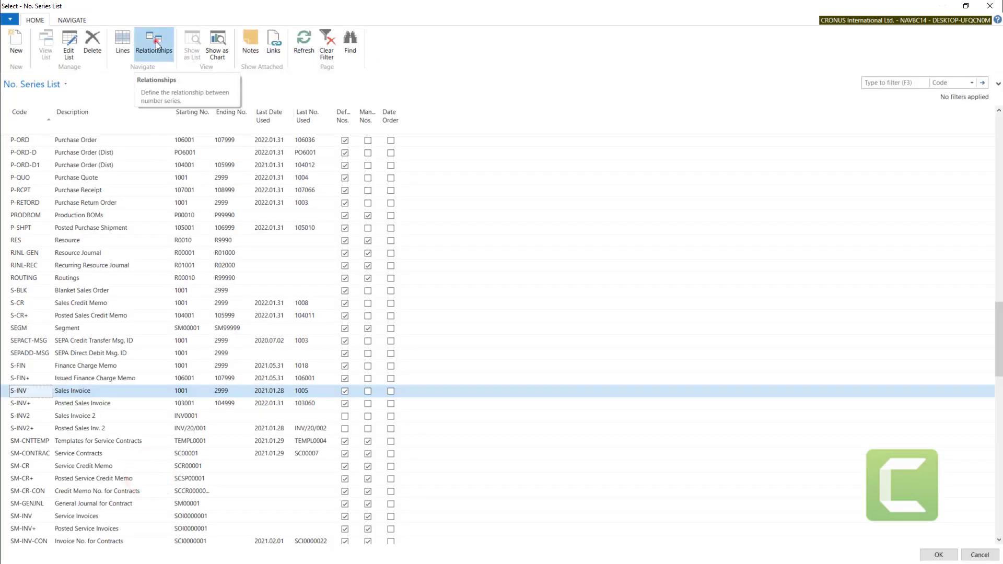
pyautogui.click(155, 42)
pyautogui.click(310, 281)
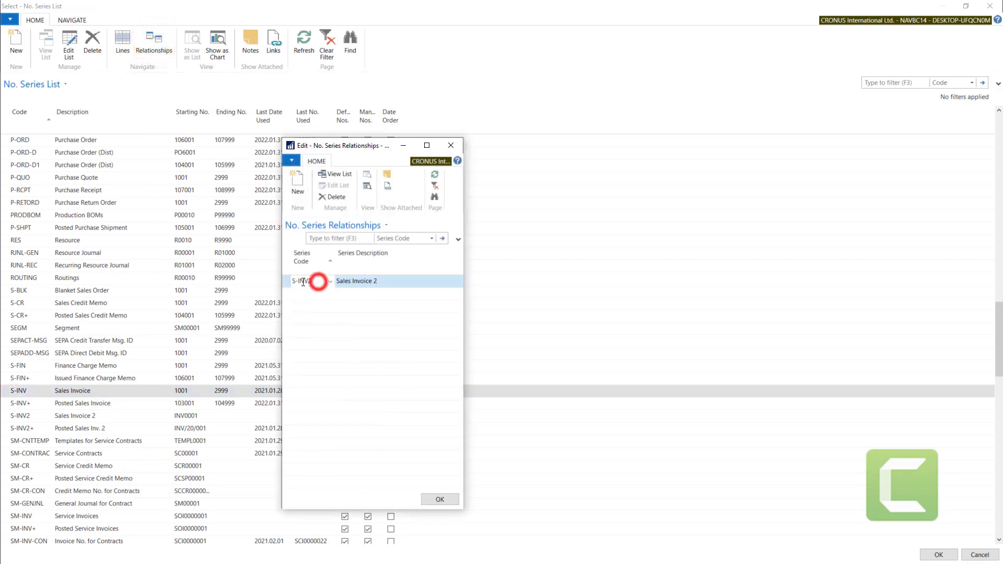
pyautogui.click(348, 282)
pyautogui.click(313, 280)
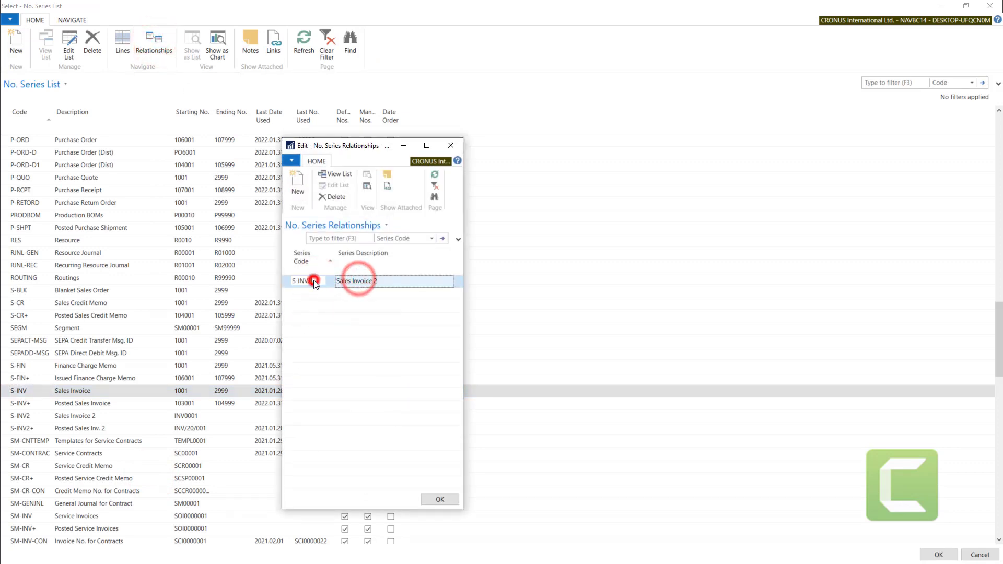
pyautogui.moveTo(321, 281); pyautogui.dragTo(286, 285)
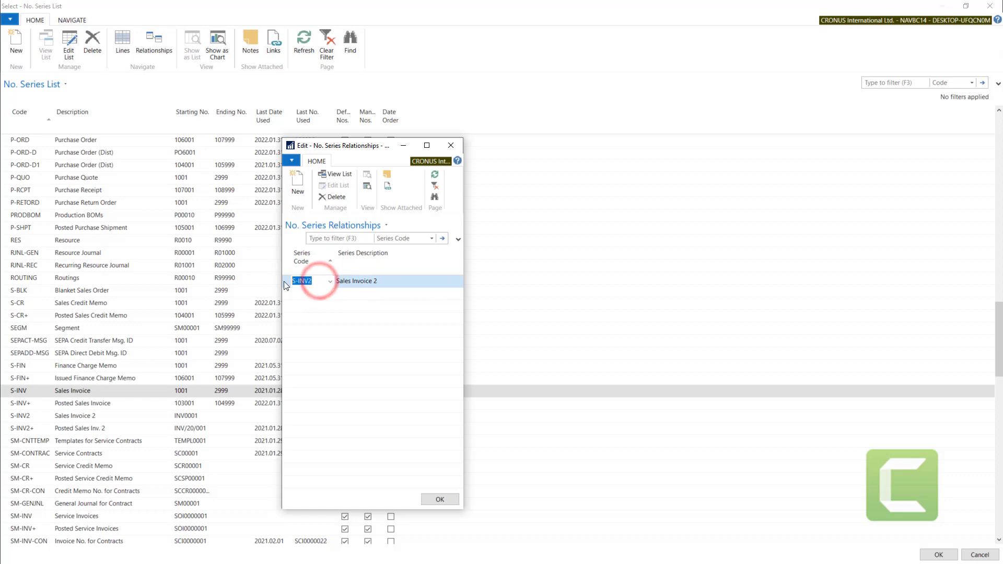
pyautogui.click(455, 145)
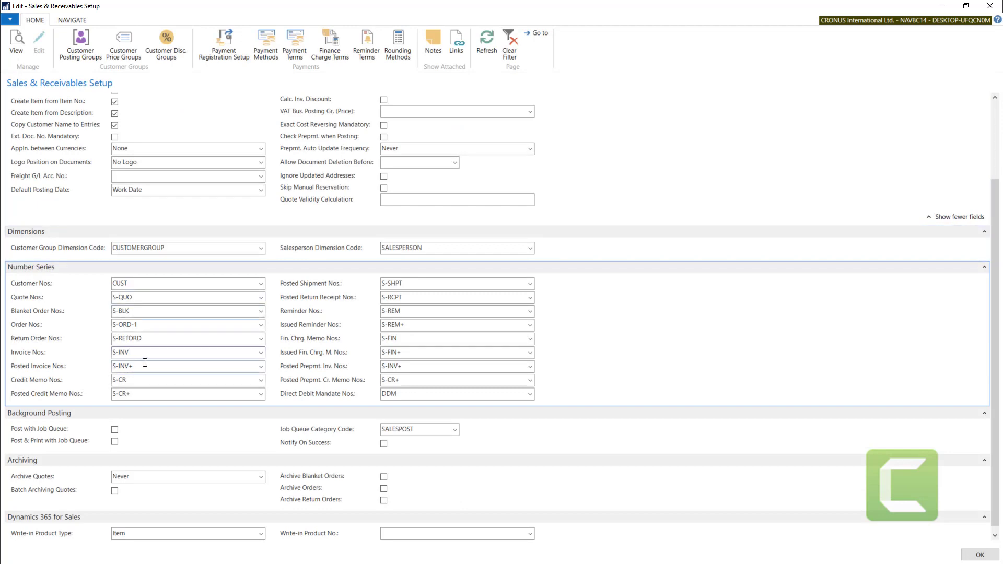
# - Leave the setup and open the Sales Invoices list by searching for "sal inv"
pyautogui.click(144, 362)
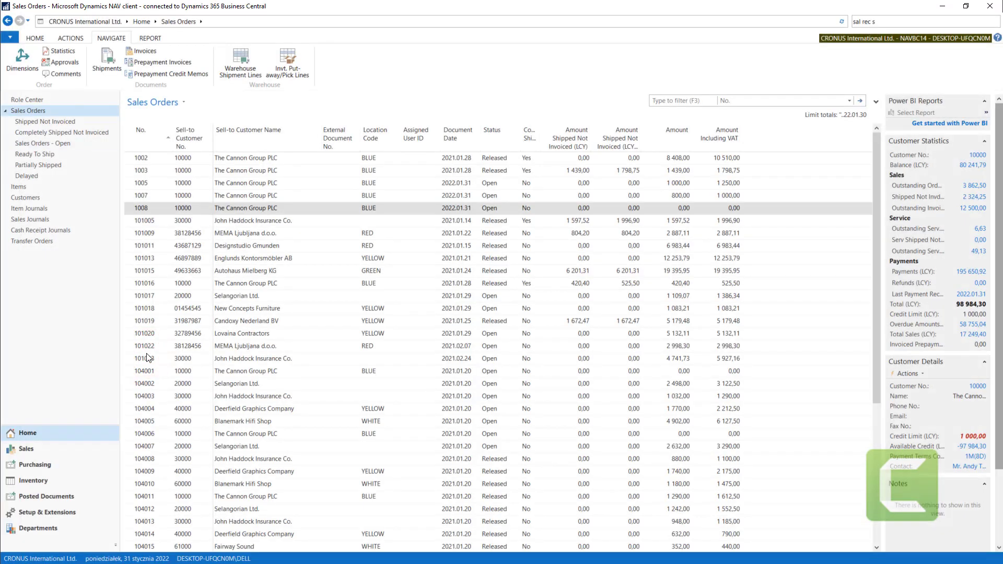
pyautogui.click(884, 22)
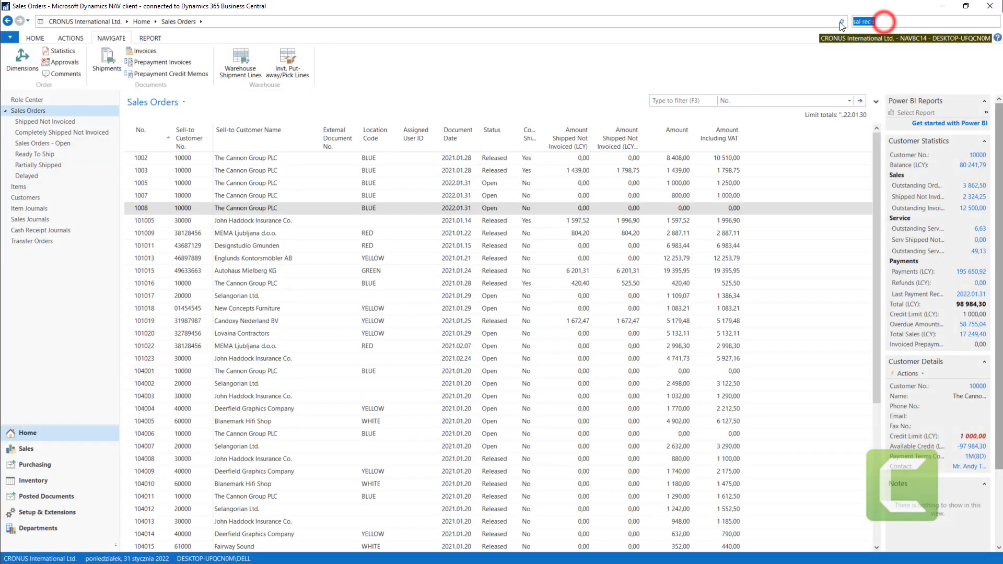
pyautogui.write('sal')
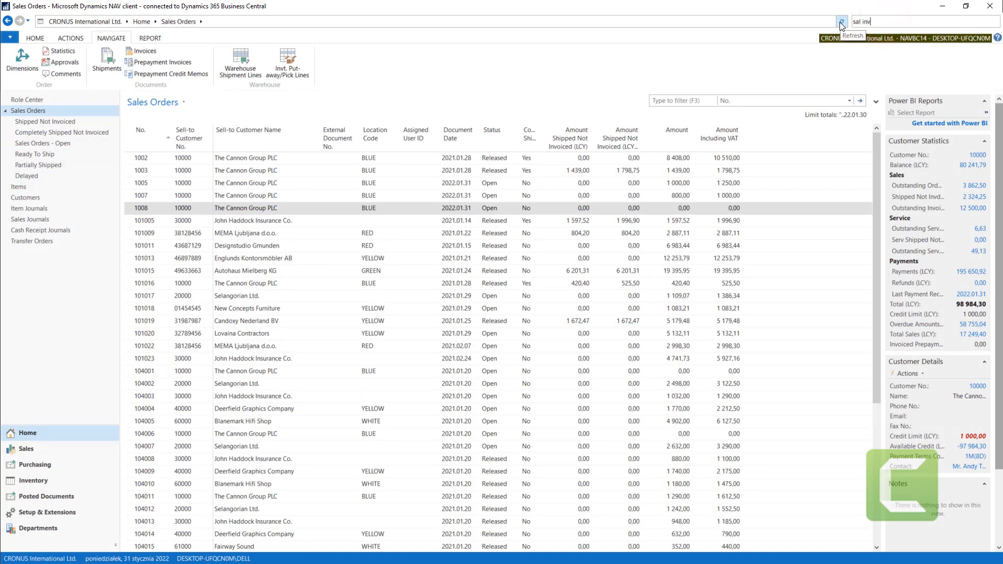
pyautogui.click(825, 43)
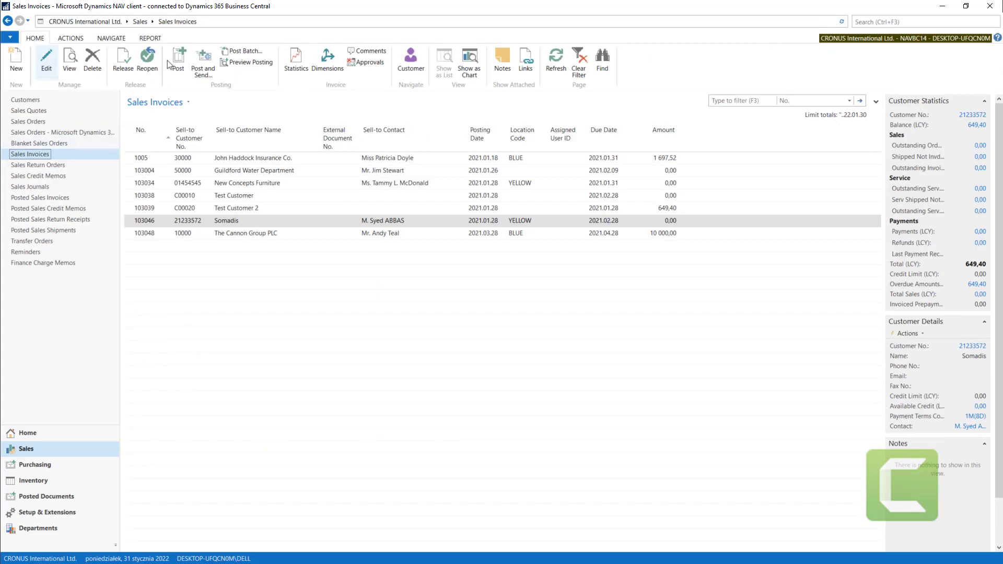
# - Start a new sales invoice, examine the number series offered for its No. field, and leave without choosing one
pyautogui.click(23, 66)
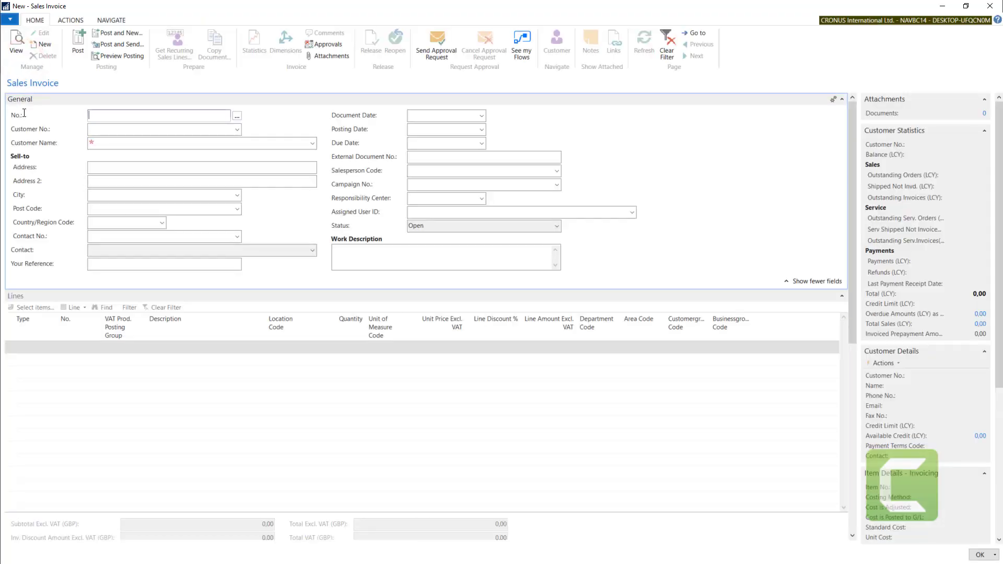
pyautogui.click(238, 116)
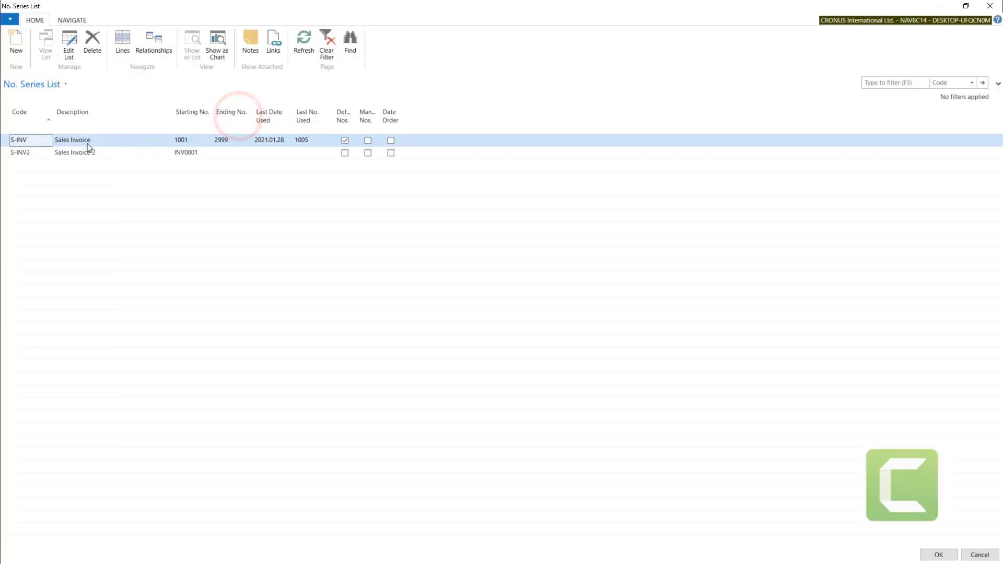
pyautogui.click(31, 152)
pyautogui.click(32, 140)
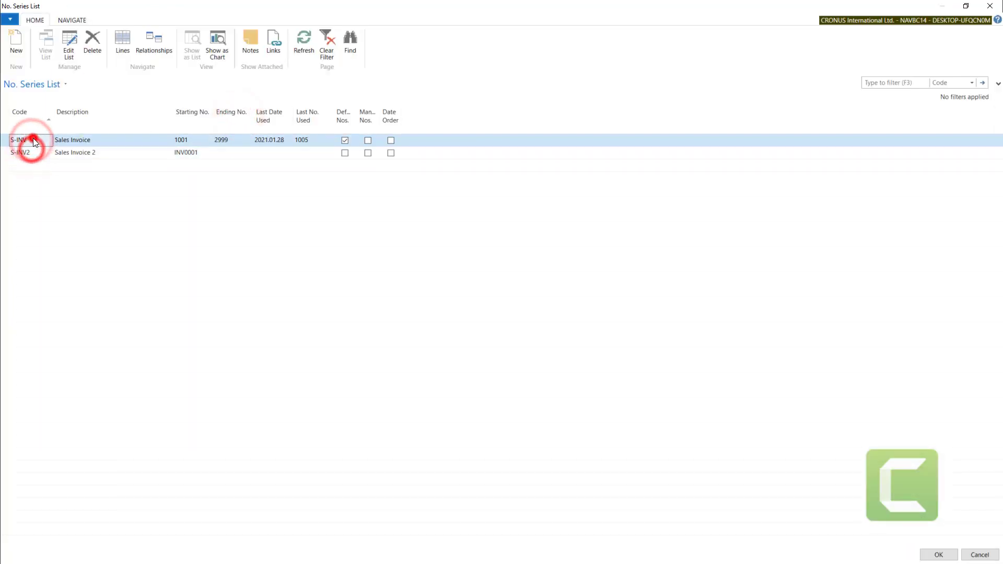
pyautogui.press('Escape')
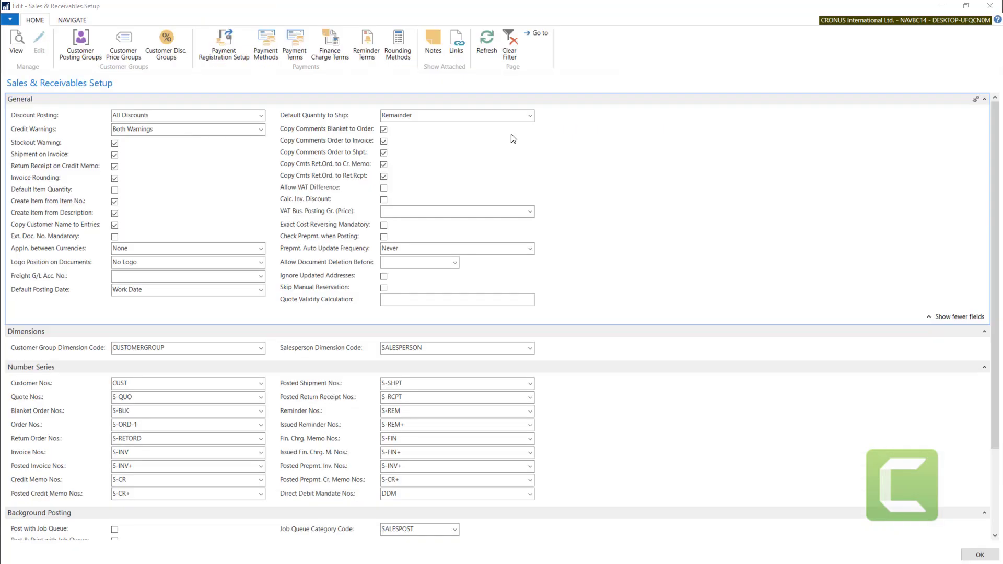
# - Return to Sales & Receivables Setup and review the Archiving settings, including Archive Quotes, before going back to the General section
pyautogui.scroll(-4, 993, 134)
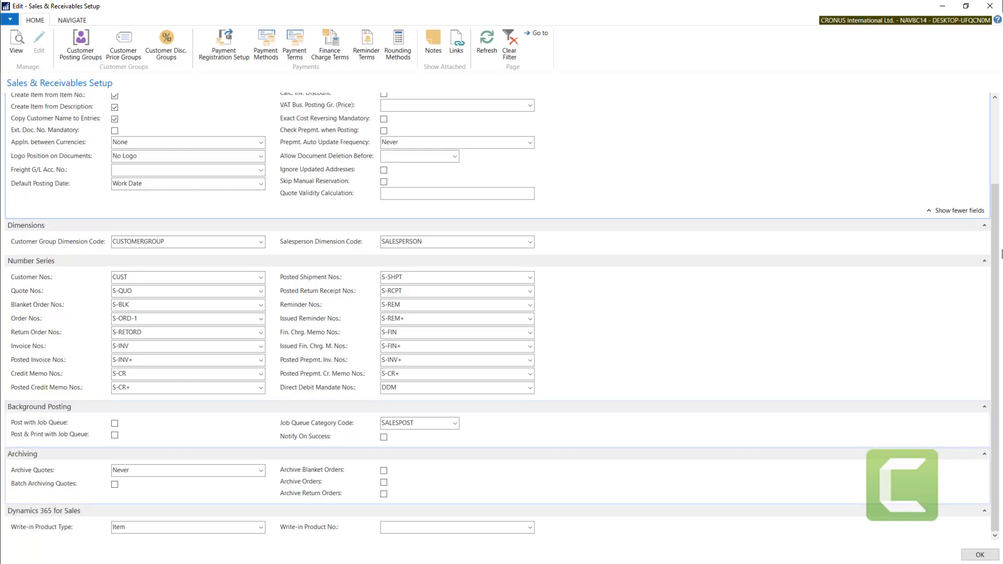
pyautogui.click(996, 416)
pyautogui.click(259, 470)
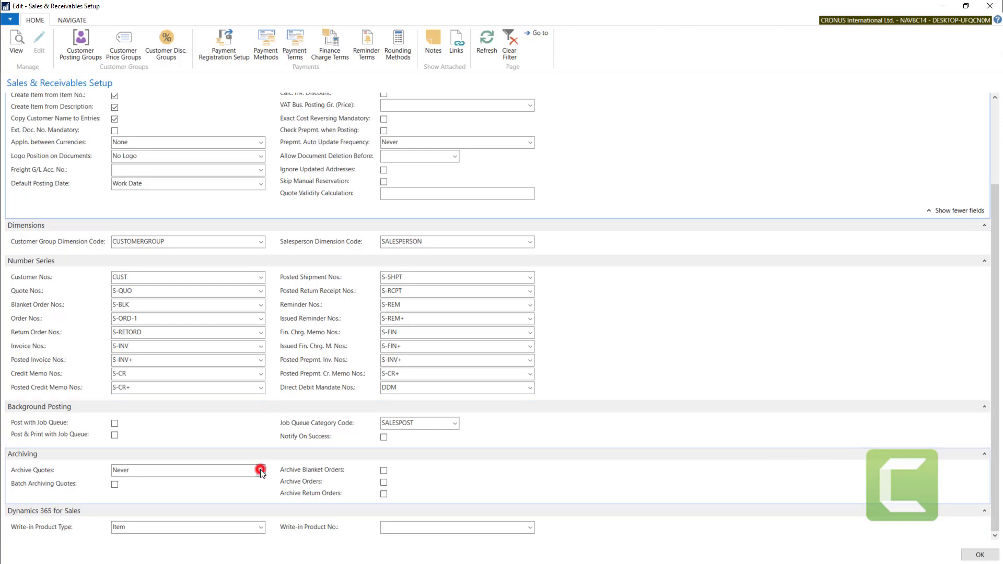
pyautogui.click(82, 470)
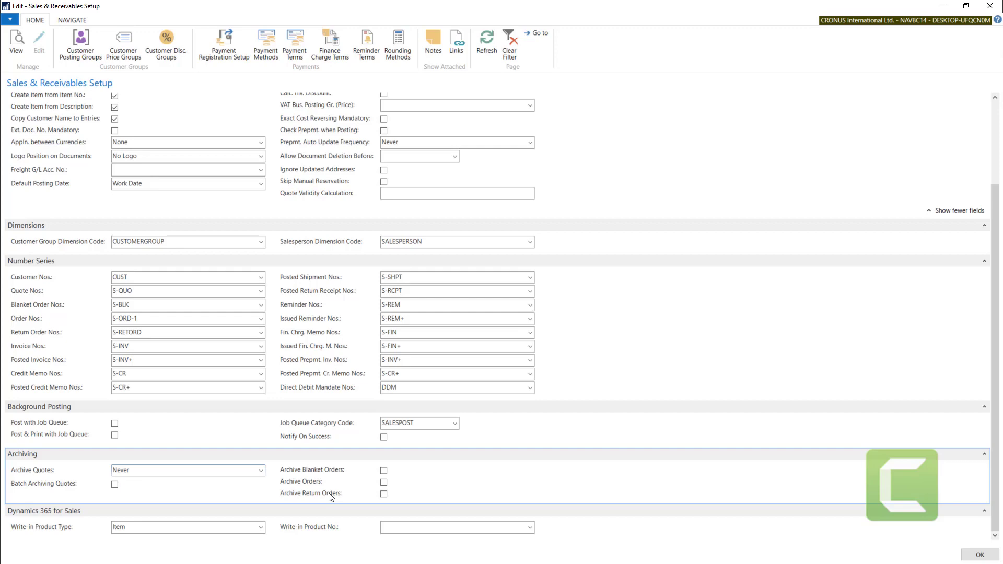
pyautogui.scroll(3, 330, 496)
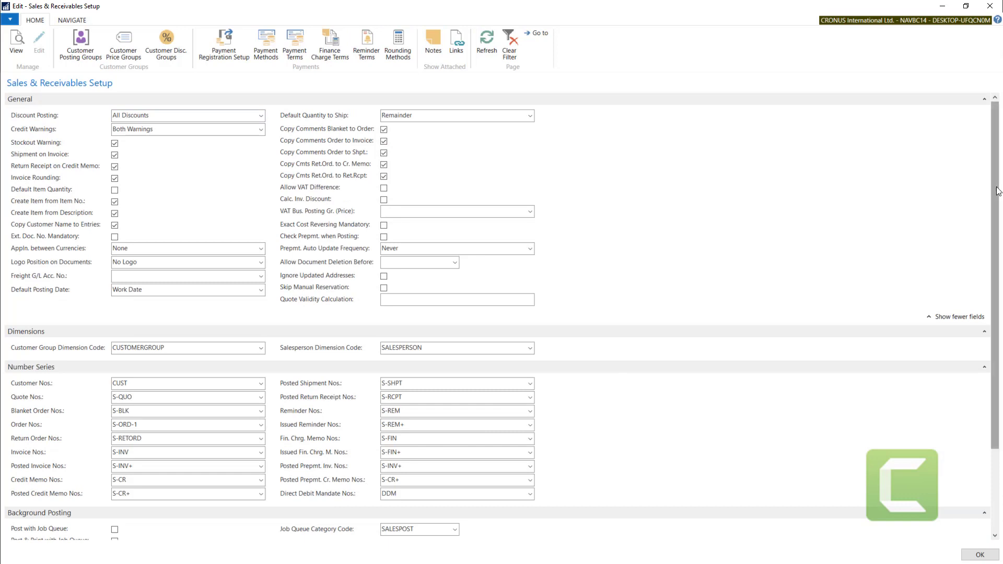
pyautogui.moveTo(995, 188); pyautogui.dragTo(996, 145)
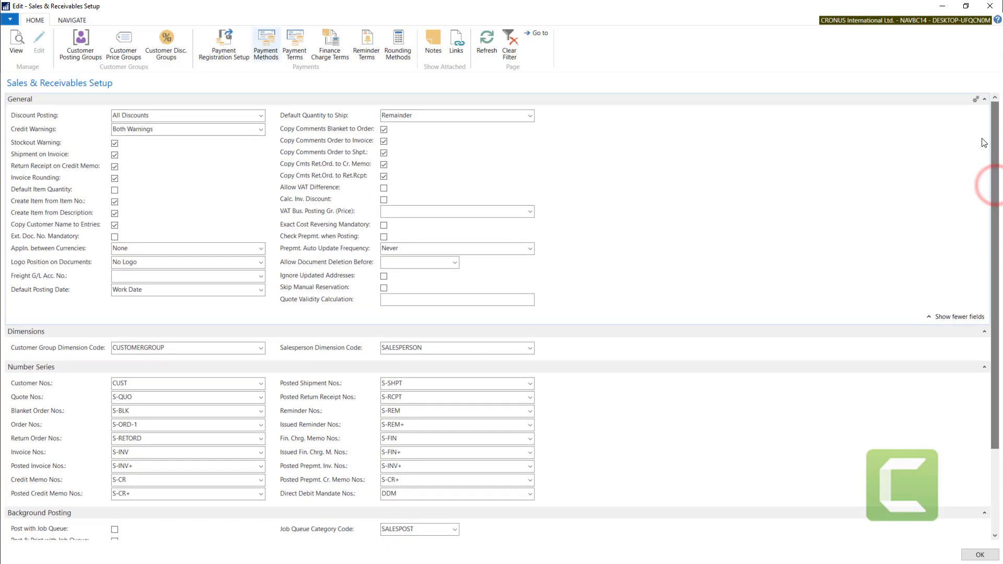